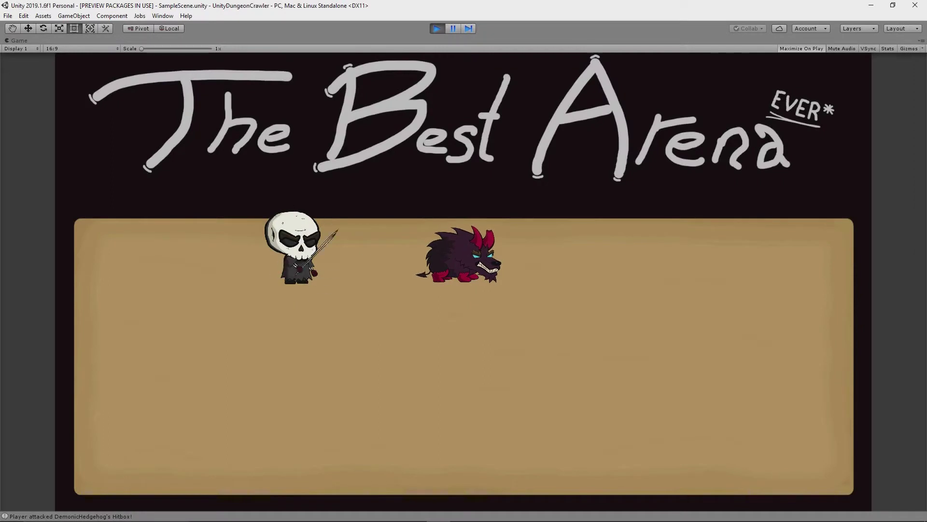
Playtest the skeleton character's movement and sword attacks around the hedgehog enemy in the arena.
key(Left)
key(space)
key(space)
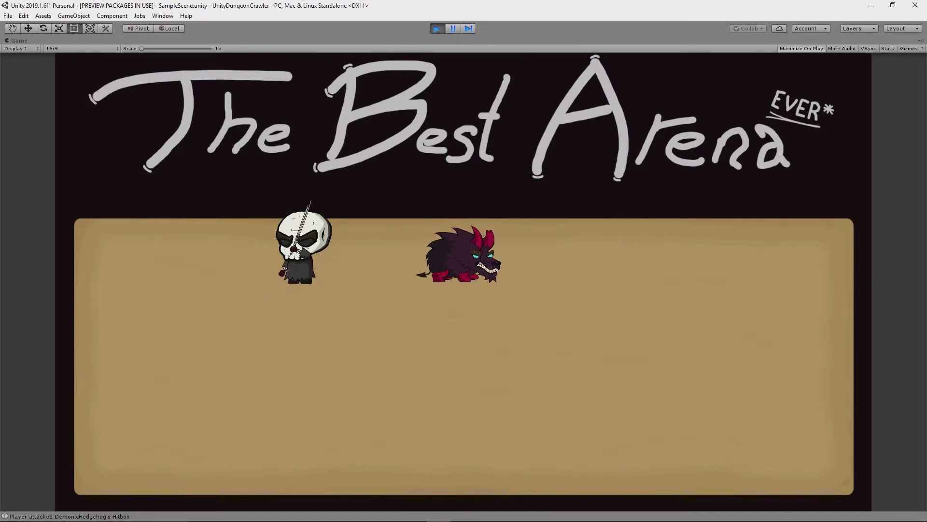
key(Down)
key(Right)
key(Right)
key(Down)
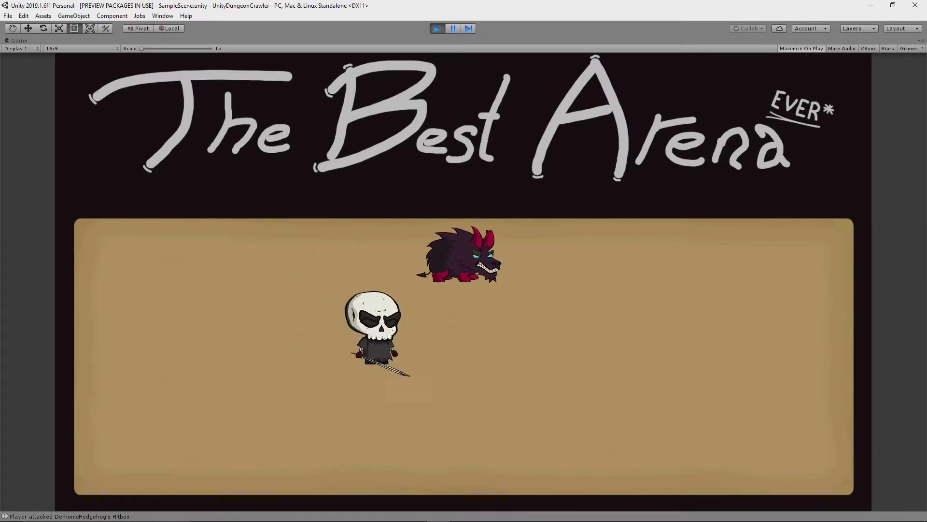
key(space)
key(space)
key(Up)
key(Right)
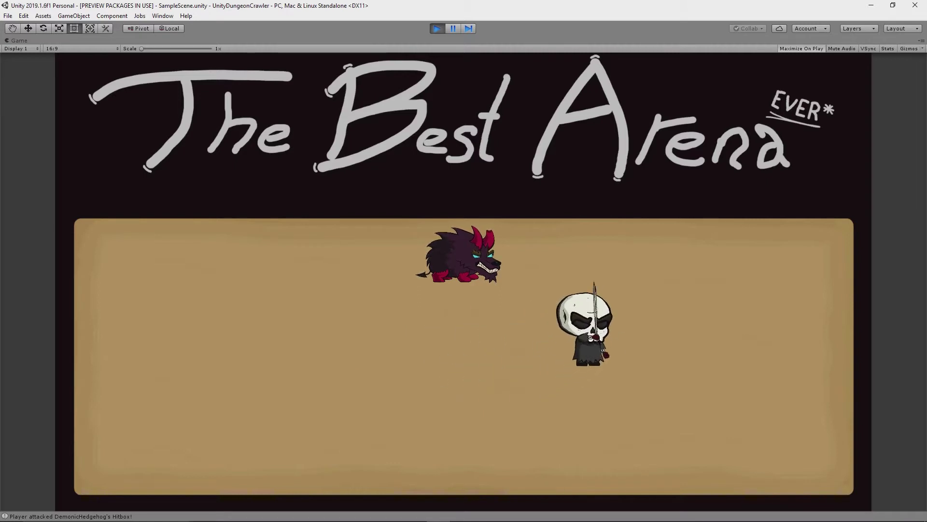
Walk the skeleton character around the arena and turn it back and forth on both sides of the hedgehog enemy.
key(Down)
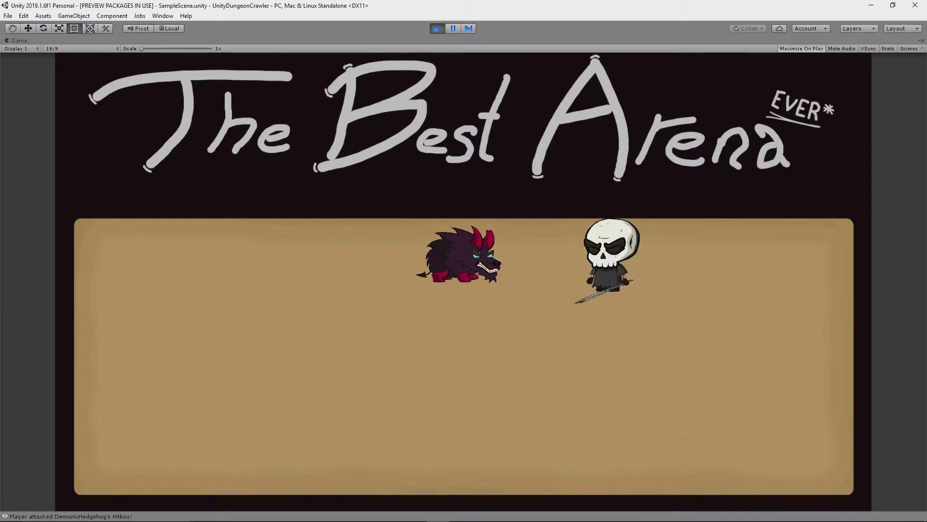
key(Left)
key(Left)
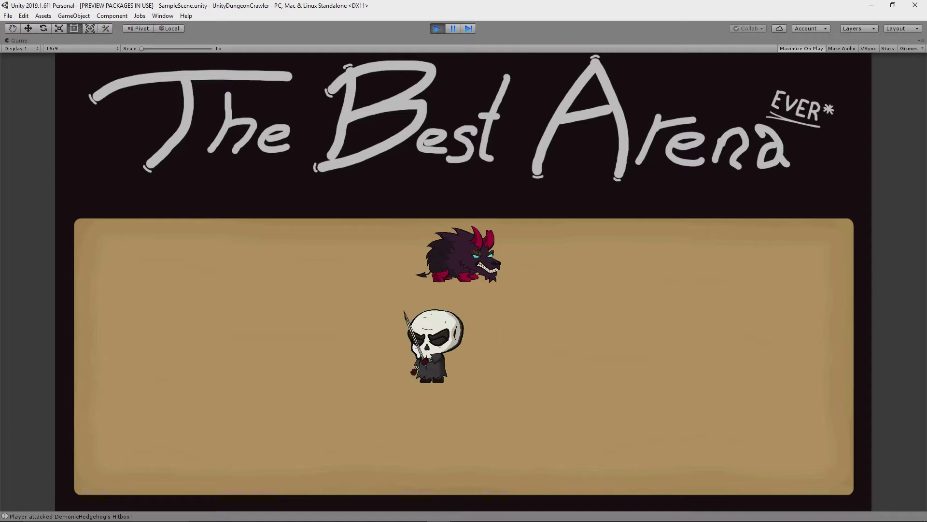
key(Up)
key(Right)
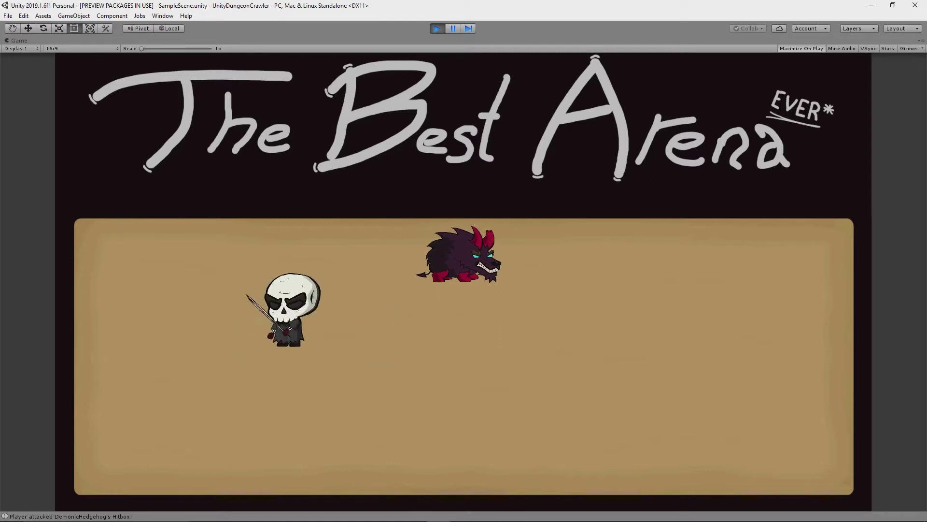
key(Right)
key(Left)
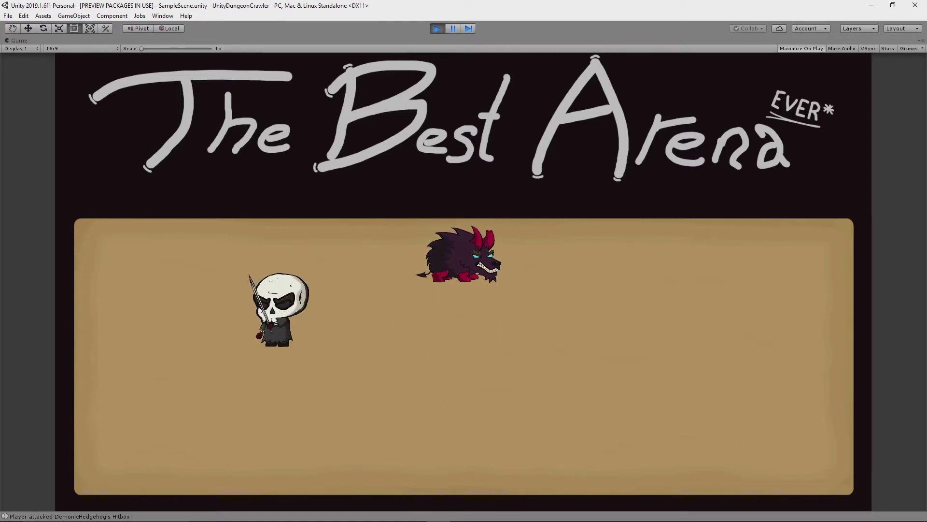
key(Right)
key(Left)
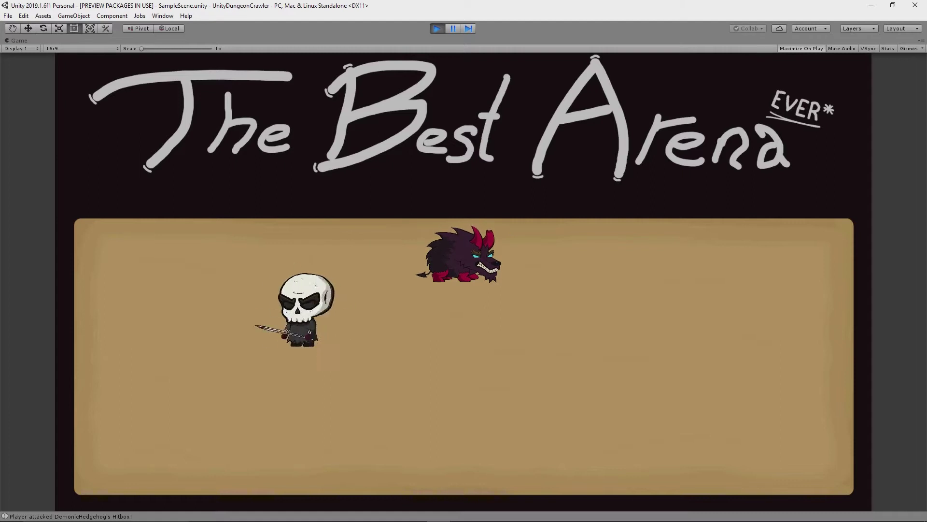
key(Down)
key(Right)
key(Right)
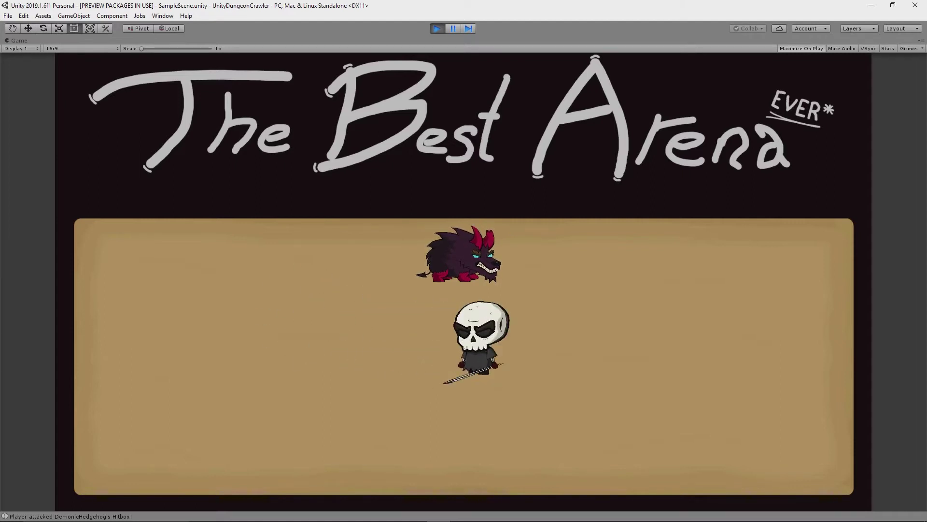
key(Up)
key(Up)
key(Left)
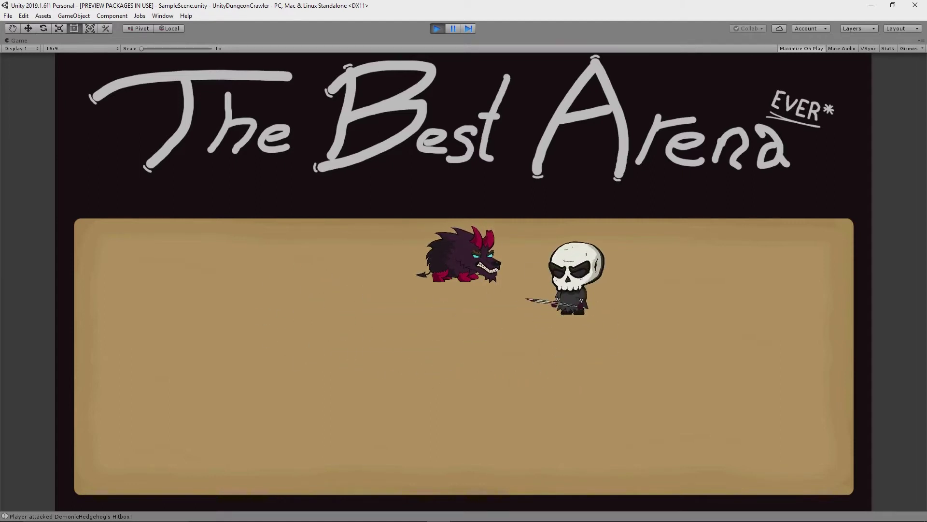
key(Right)
key(Left)
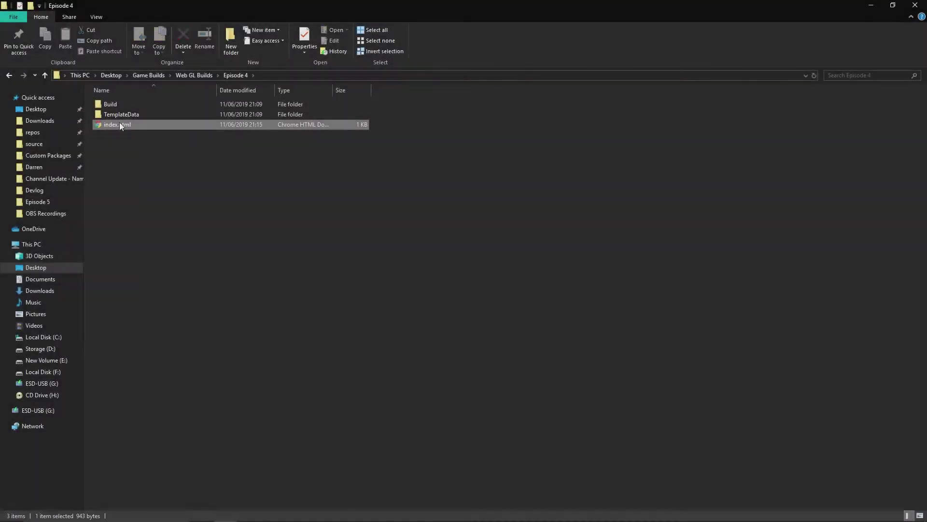
In File Explorer, open the index.html file of the Episode 4 WebGL build with a chosen program.
right_click(120, 123)
mouse_move(30, 193)
click(167, 216)
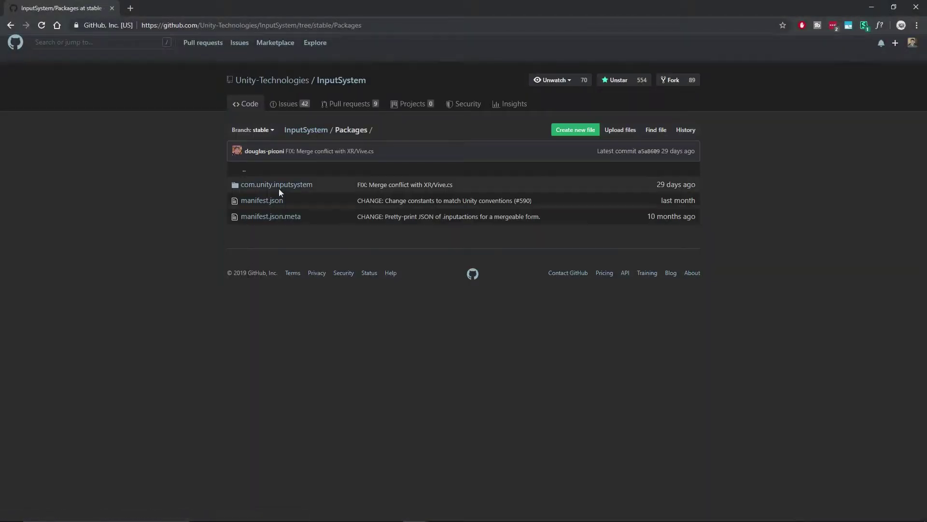
In the browser, inspect the com.unity.inputsystem InputSystem source folder on GitHub and the CoreTests_Remoting.cs unit tests.
click(276, 184)
click(265, 201)
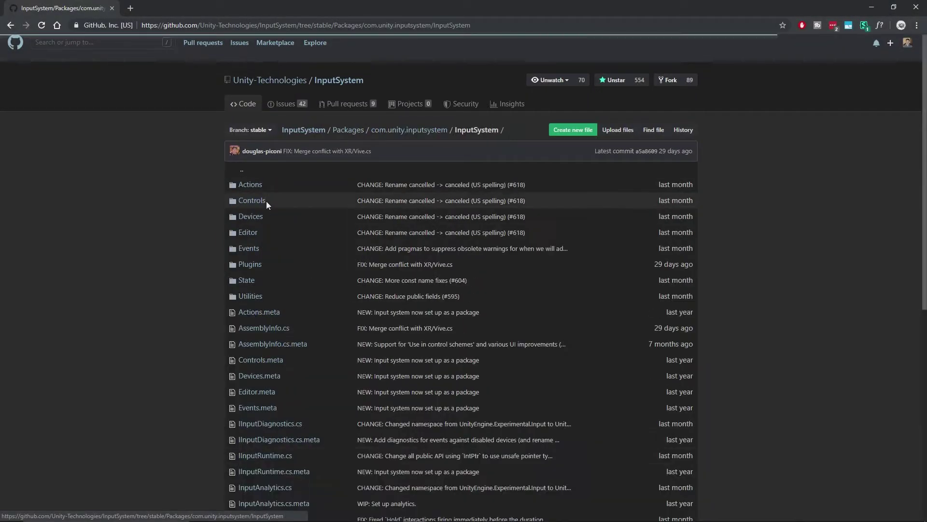
scroll(272, 245, down, 2)
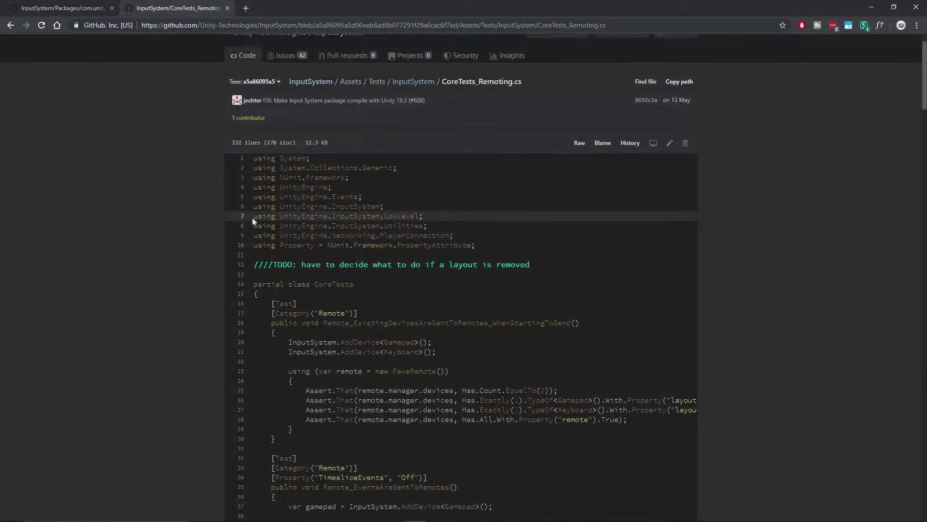
scroll(252, 217, down, 2)
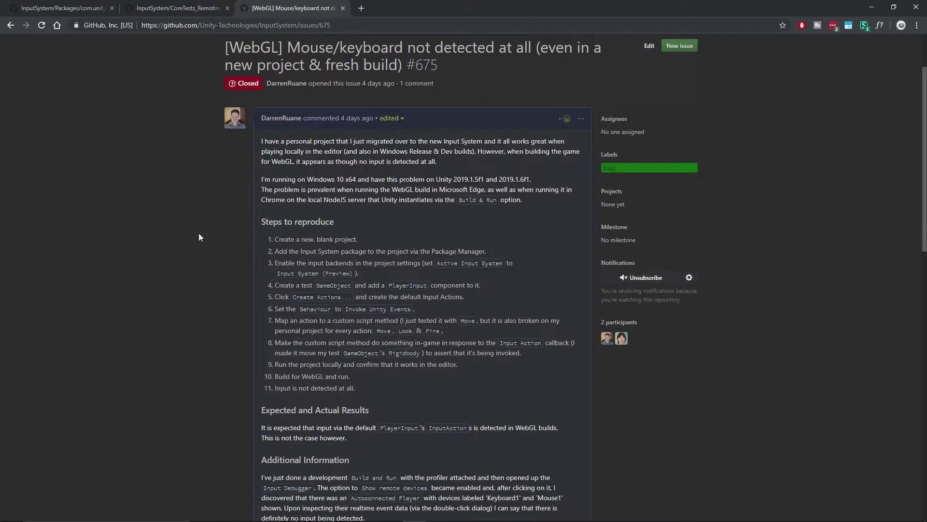
Read GitHub issue #675 about undetected WebGL input and open its linked report on the Unity Issue Tracker.
scroll(216, 246, down, 5)
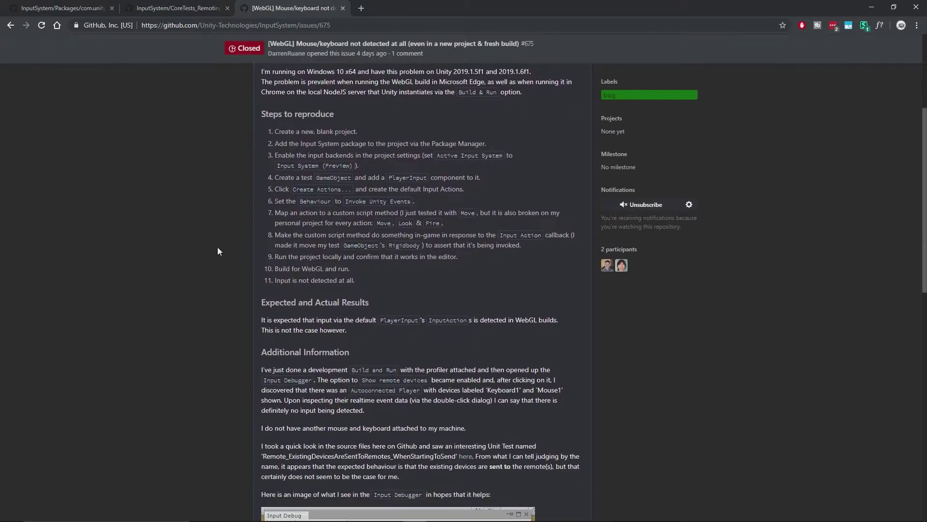
scroll(218, 247, down, 8)
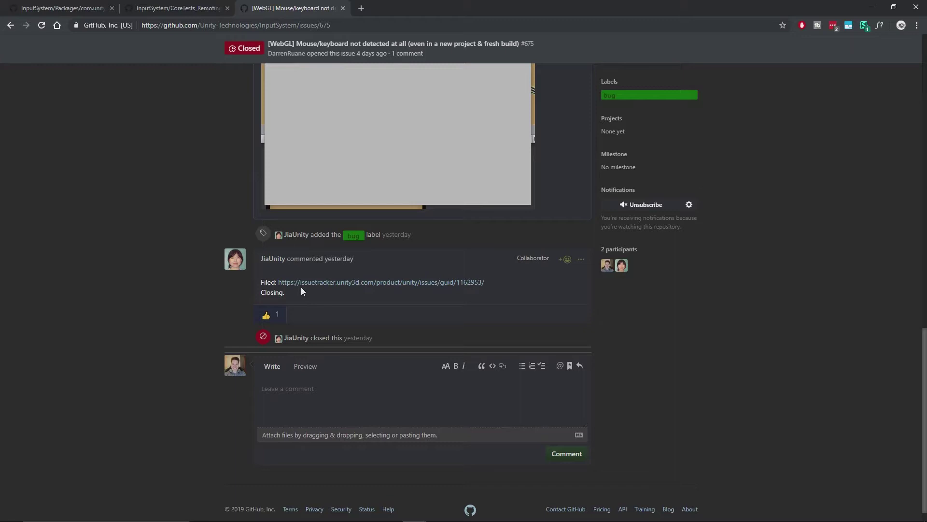
click(345, 283)
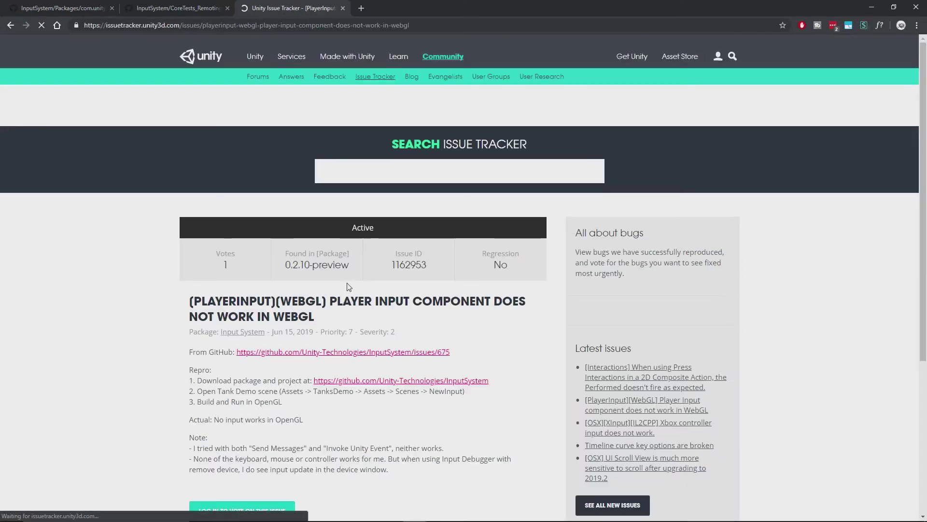
scroll(348, 287, down, 3)
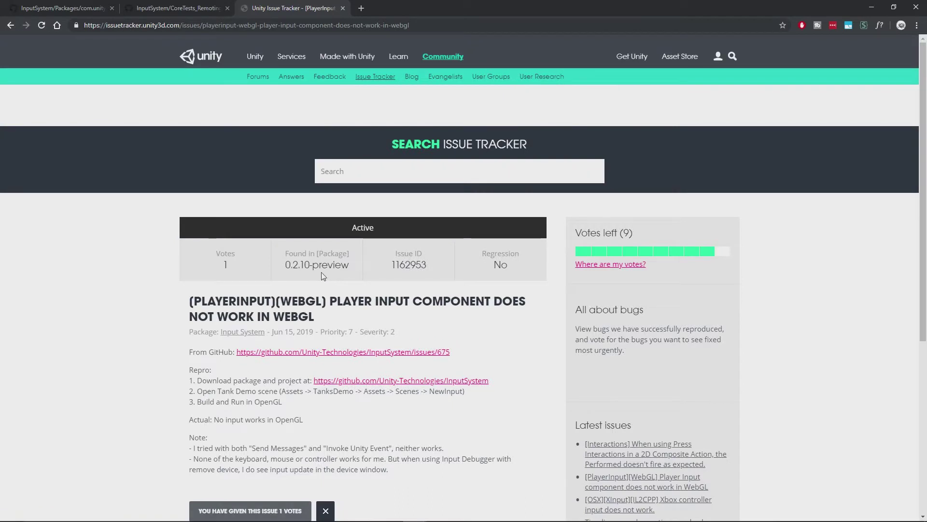
scroll(323, 275, down, 2)
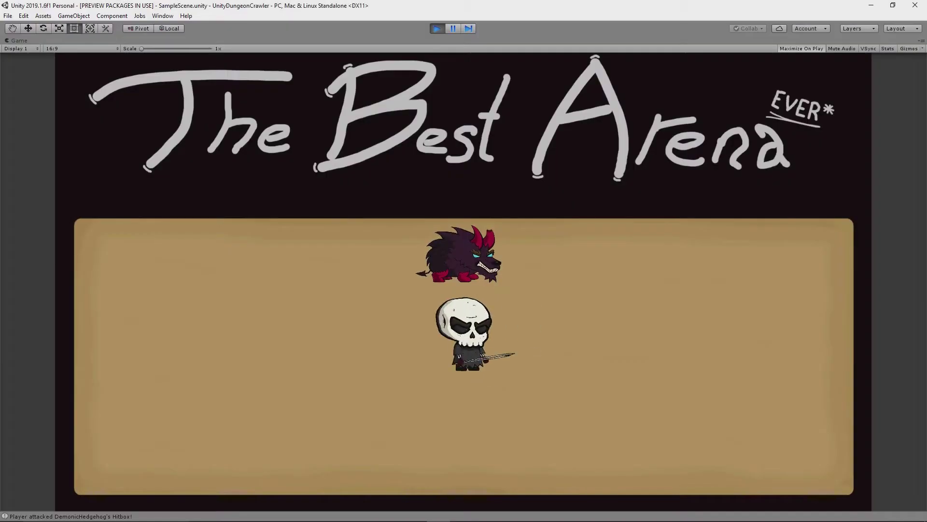
Back in Unity, test the skeleton character's turning by rapidly alternating its direction left and right below the hedgehog.
key(d)
key(a)
key(d)
key(a)
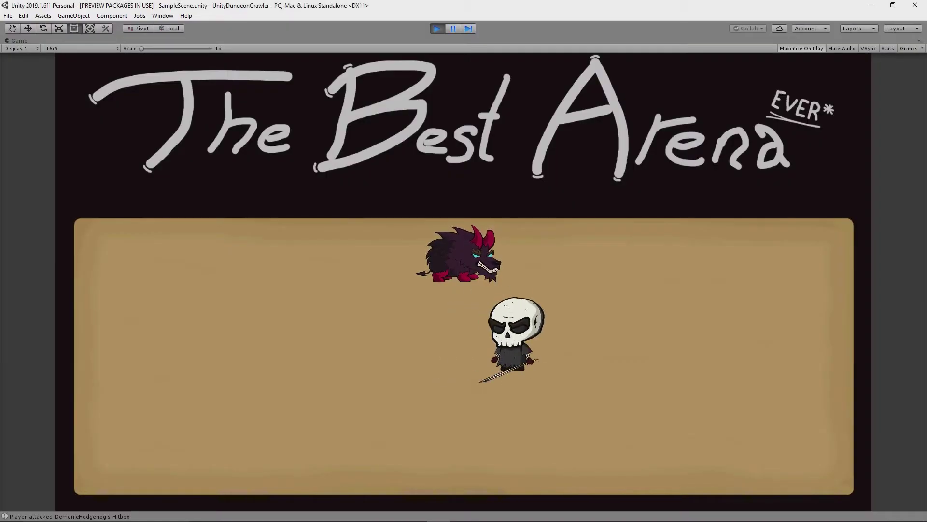
key(d)
key(a)
key(d)
key(a)
key(d)
key(a)
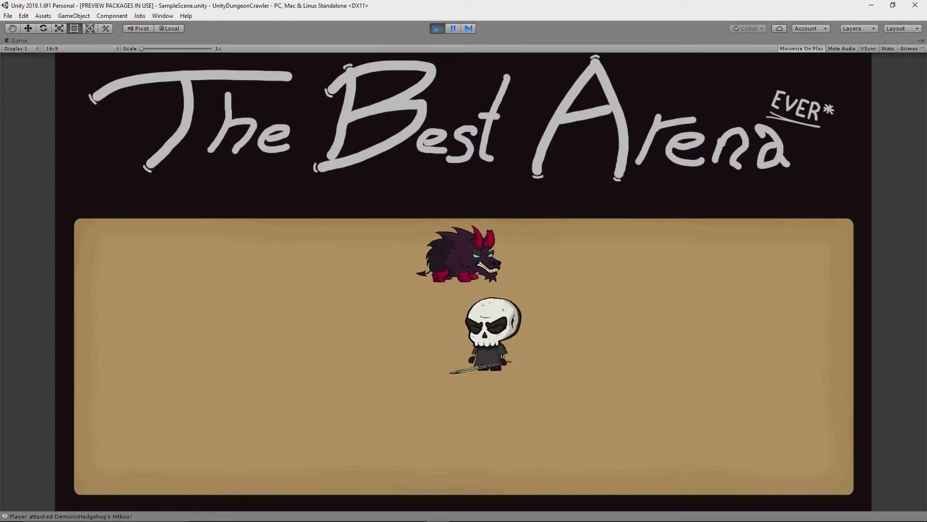
key(d)
key(a)
key(d)
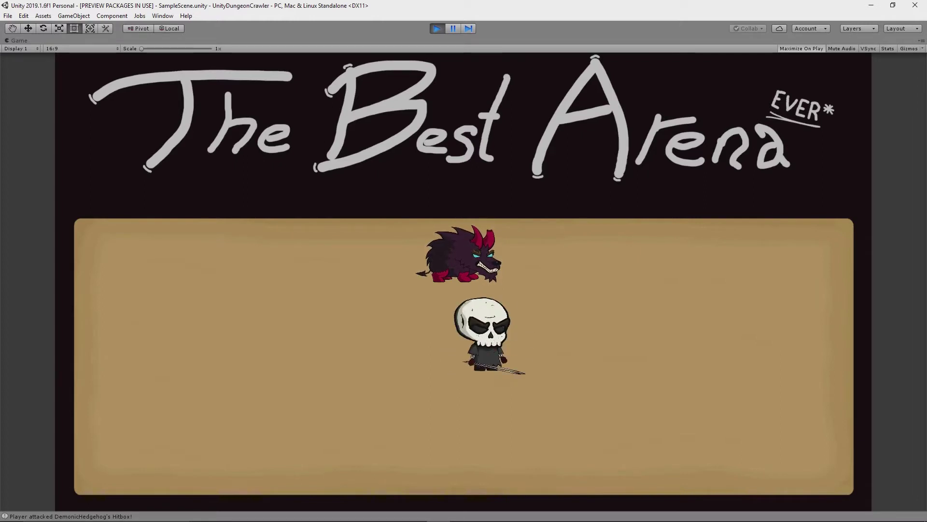
key(Left)
key(Right)
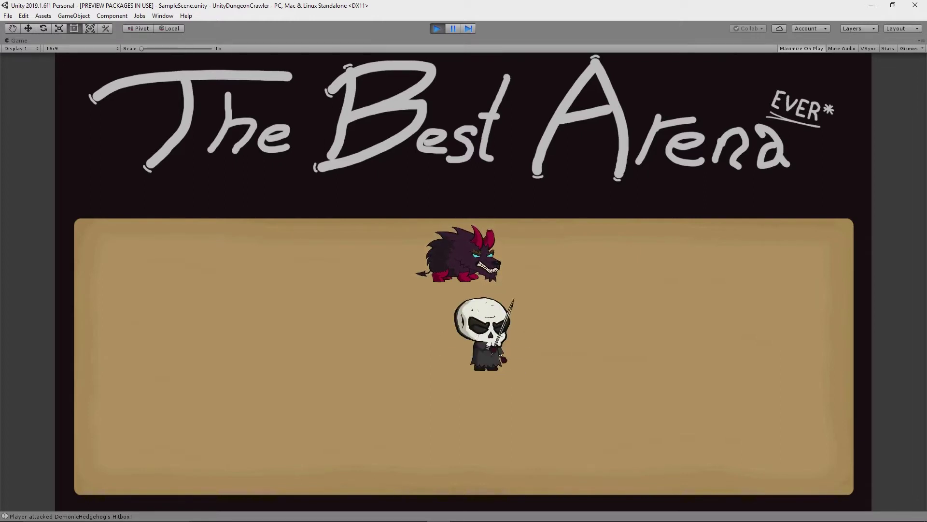
key(Left)
key(Right)
key(Left)
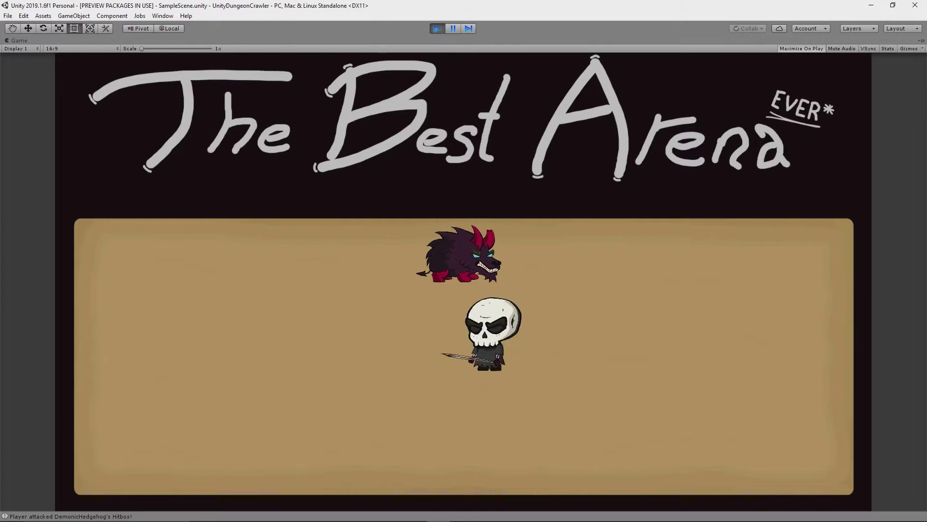
key(Right)
key(Left)
key(Right)
key(Left)
key(Right)
key(Left)
key(Right)
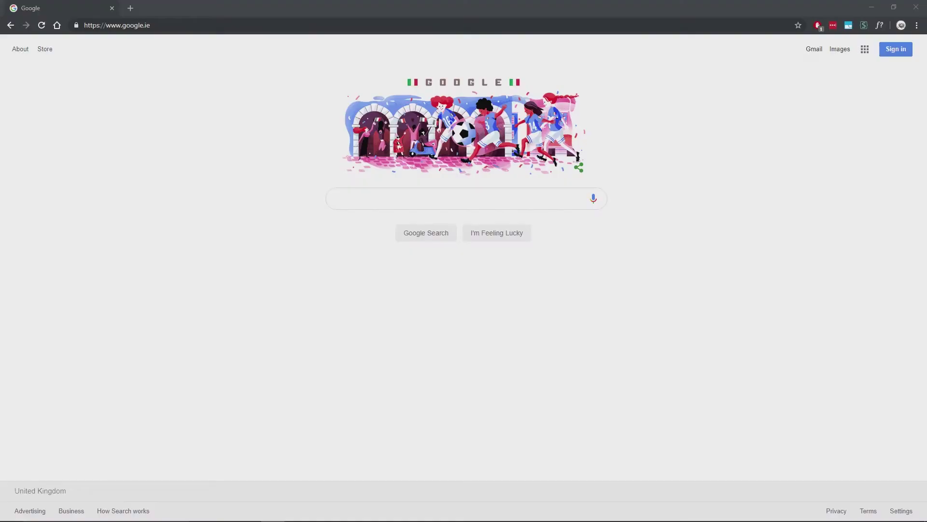
In the browser, go to codegaff.com and open the full "Creating & Animating the First Enemy" post.
click(178, 24)
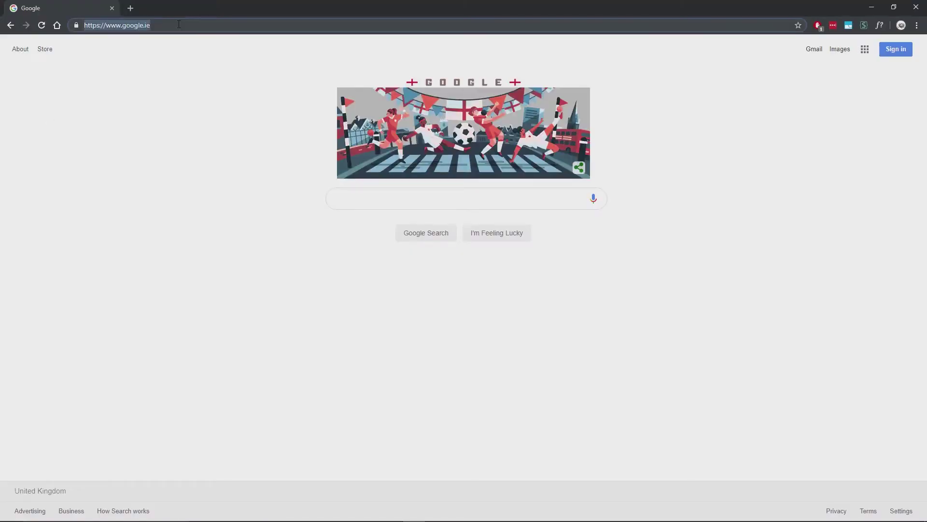
text(codegaff.com)
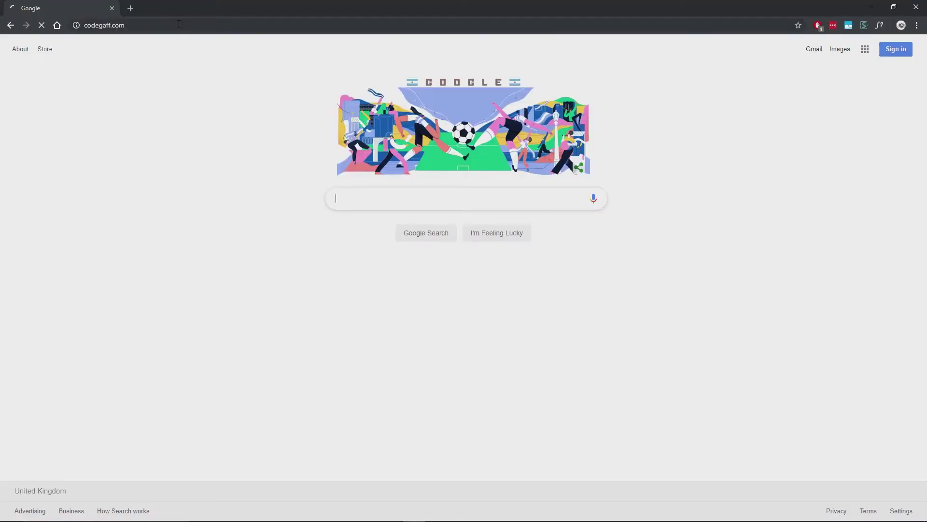
key(Return)
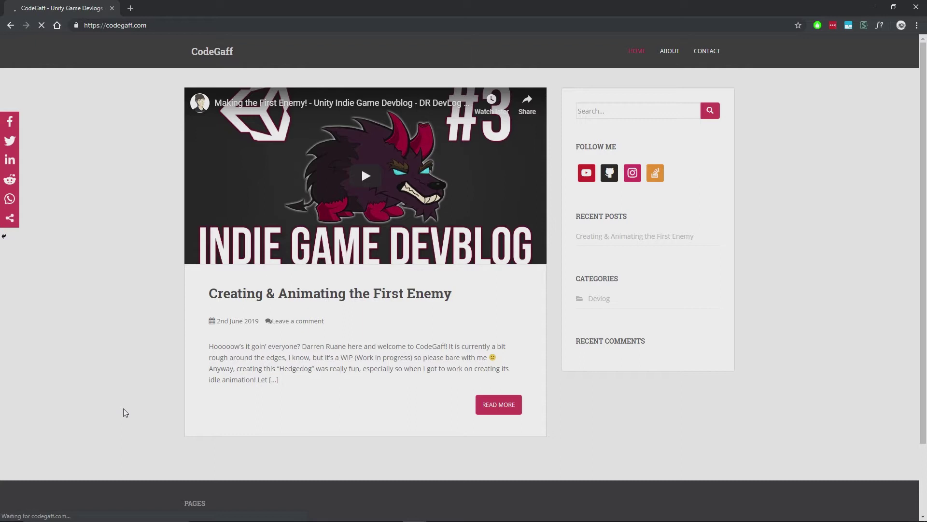
click(491, 405)
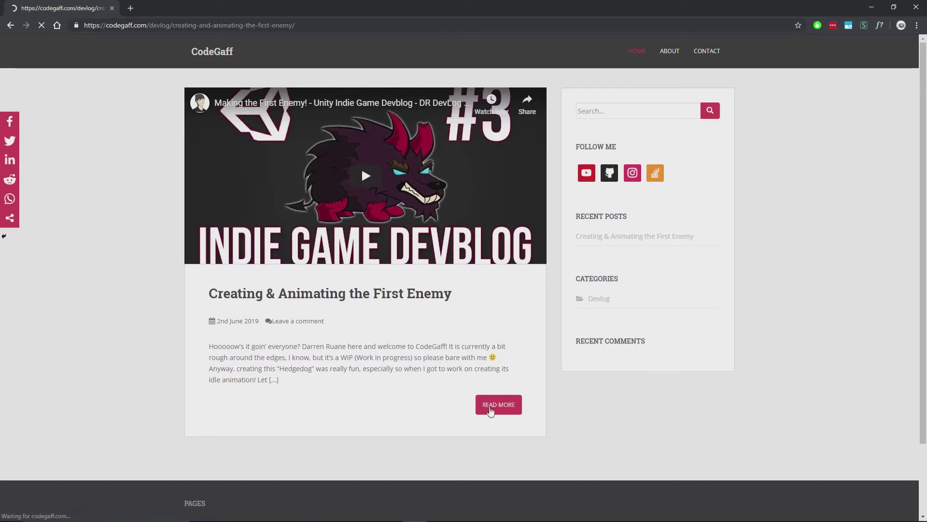
scroll(566, 404, down, 2)
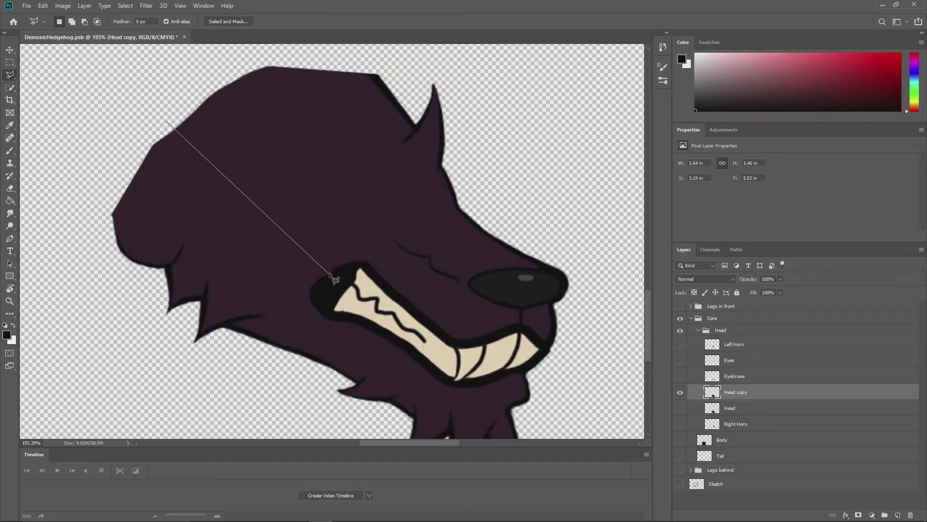
In Photoshop, select the upper jaw on the Head copy layer with the Polygonal Lasso, following the teeth and enclosing the snout and upper head.
click(332, 276)
alt+scroll(402, 315, up, 4)
drag(404, 338, 323, 280)
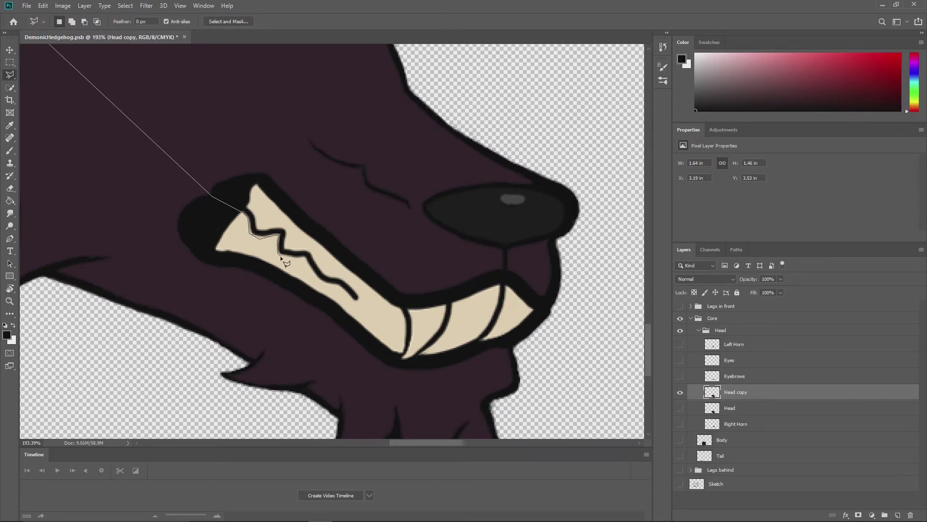
click(353, 299)
click(550, 310)
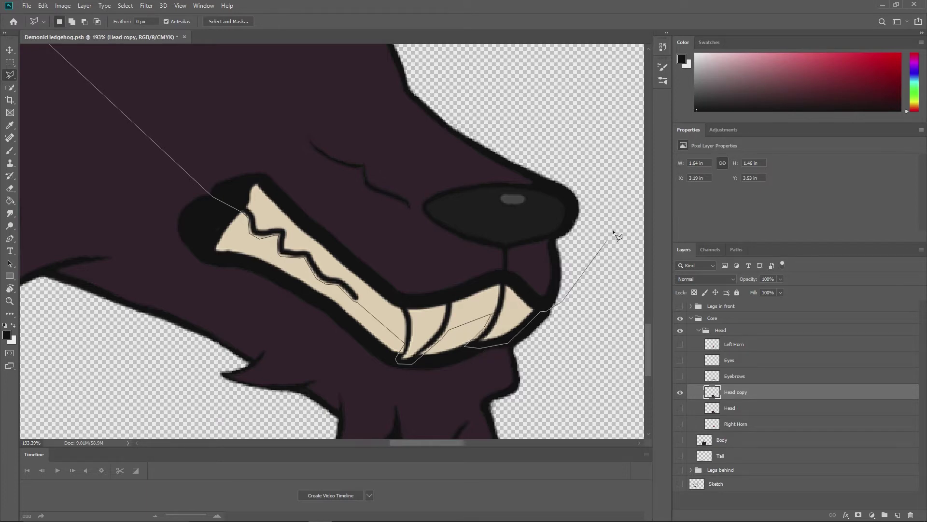
click(607, 183)
alt+scroll(605, 184, down, 2)
click(516, 62)
click(388, 60)
click(389, 109)
Copy the selected area onto a new layer and name it Upper Jaw.
key(ctrl+j)
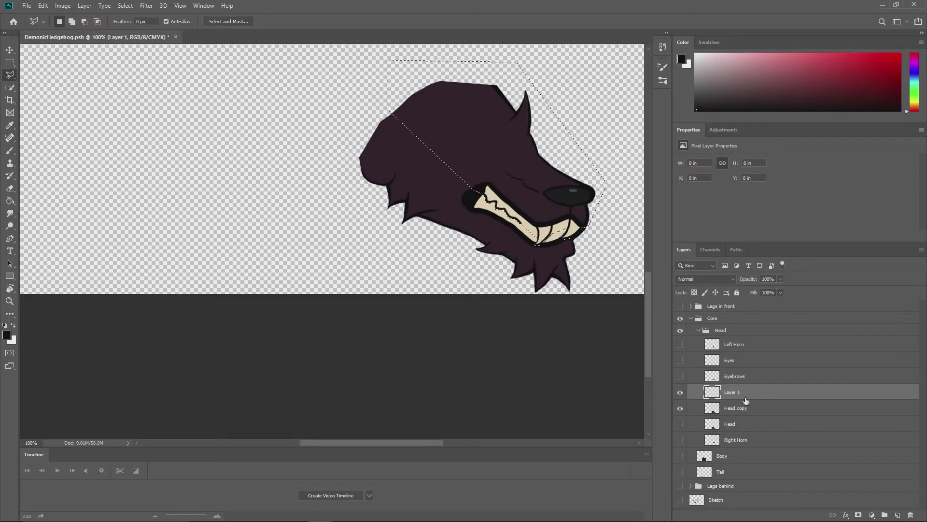
double_click(734, 392)
text(Upper Jaw)
key(Return)
Test the Upper Jaw cutout by moving it and undoing the move, and hide the Head copy layer.
key(v)
drag(526, 178, 495, 167)
key(ctrl+z)
click(680, 408)
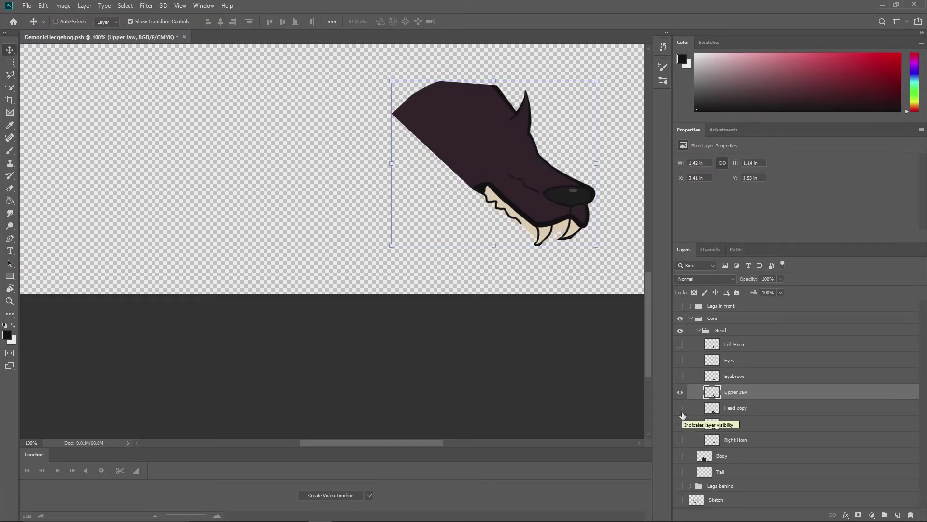
Show the Head copy layer, reselect the upper jaw area, delete it from that layer and clear the selection.
click(680, 408)
click(735, 407)
click(125, 5)
click(134, 36)
key(Delete)
key(ctrl+d)
Hide the Upper Jaw layer and rename the Head copy layer as Lower Jaw.
click(679, 392)
double_click(735, 408)
text(Lower Jaw)
key(Return)
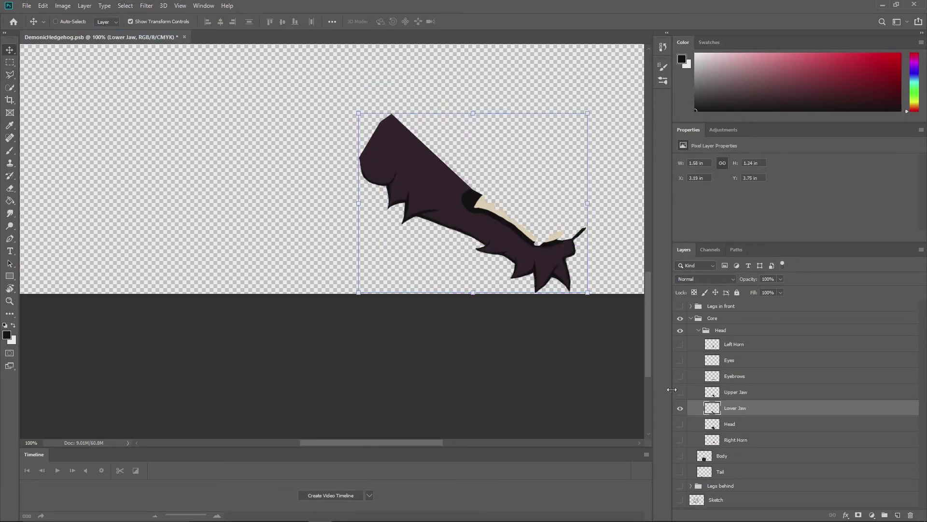
Show the Upper Jaw layer again and try free-transforming the Lower Jaw layer to test how the mouth opens.
click(680, 392)
key(b)
alt+scroll(585, 212, up, 8)
scroll(585, 212, up, 2)
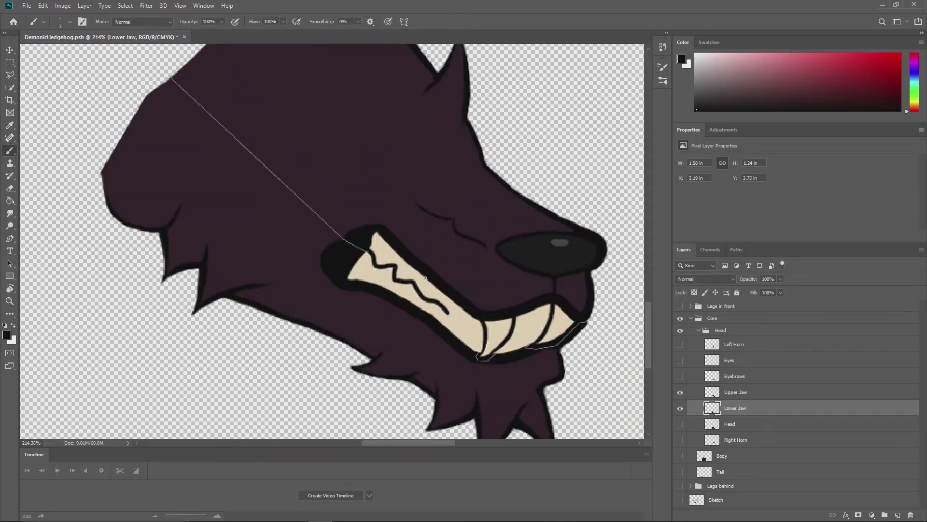
key(ctrl+t)
right_click(285, 261)
click(356, 285)
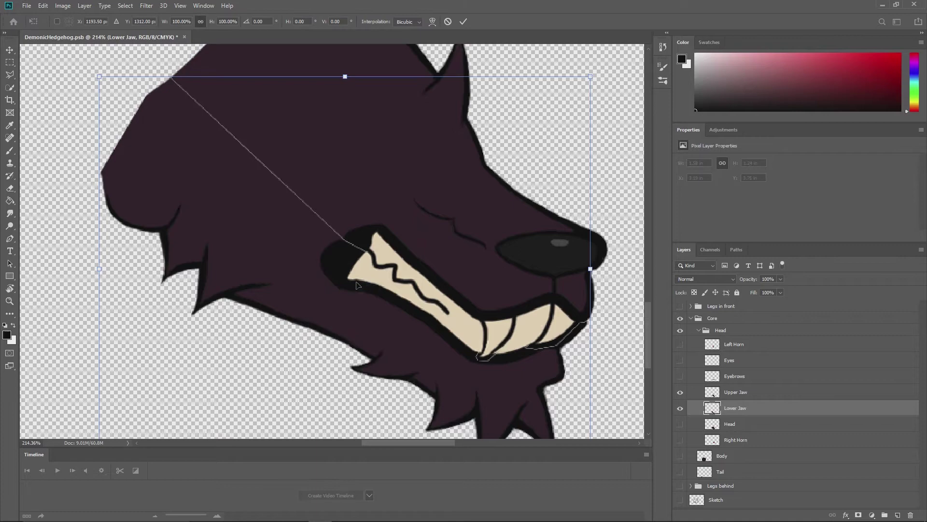
mouse_move(590, 268)
mouse_down()
mouse_move(590, 311)
mouse_move(560, 342)
mouse_up()
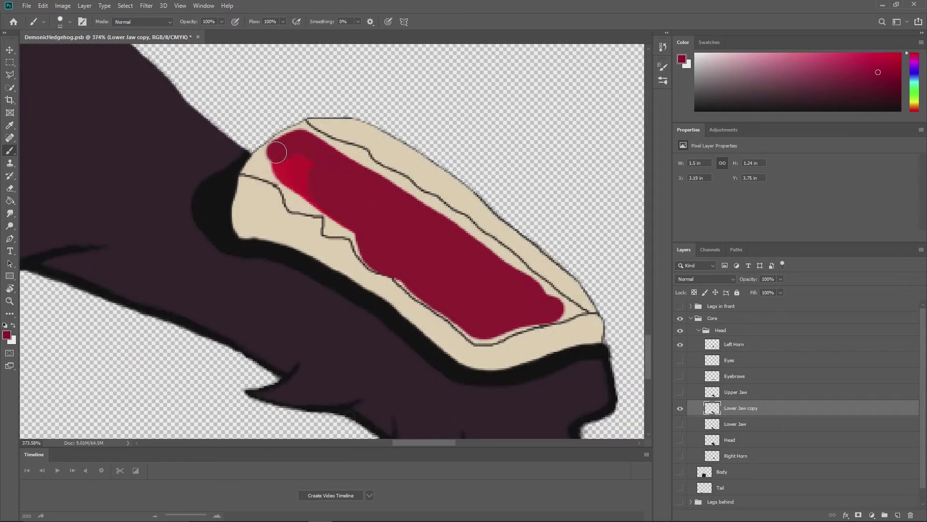
Paint the inside of the mouth dark red on the Lower Jaw copy layer and test the jaw with a free transform.
drag(279, 152, 420, 209)
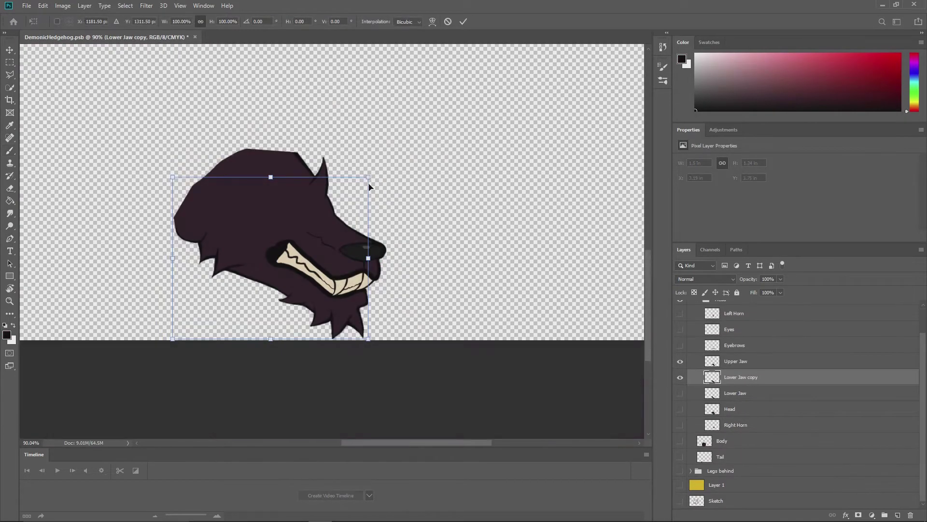
drag(370, 189, 371, 194)
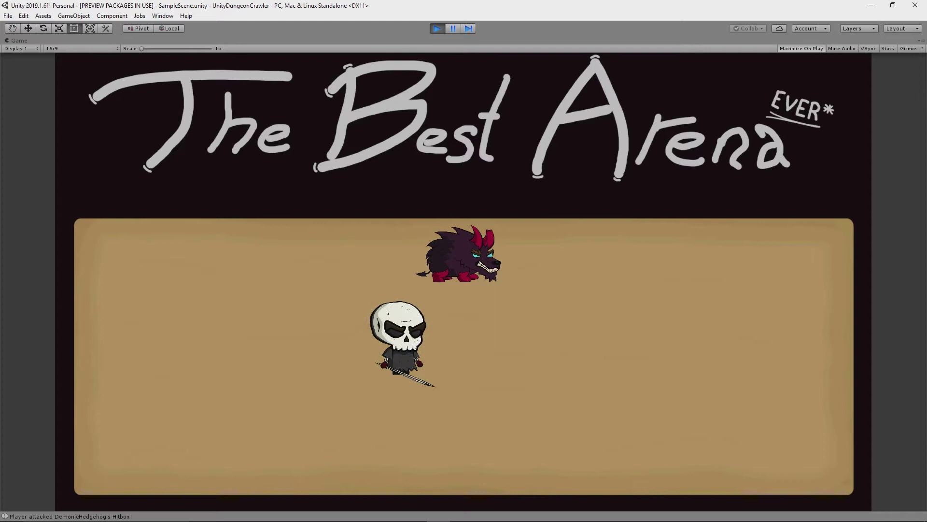
In Unity's play mode, move the skeleton left and right near the hedgehog to check its movement and turning.
key(d)
key(a)
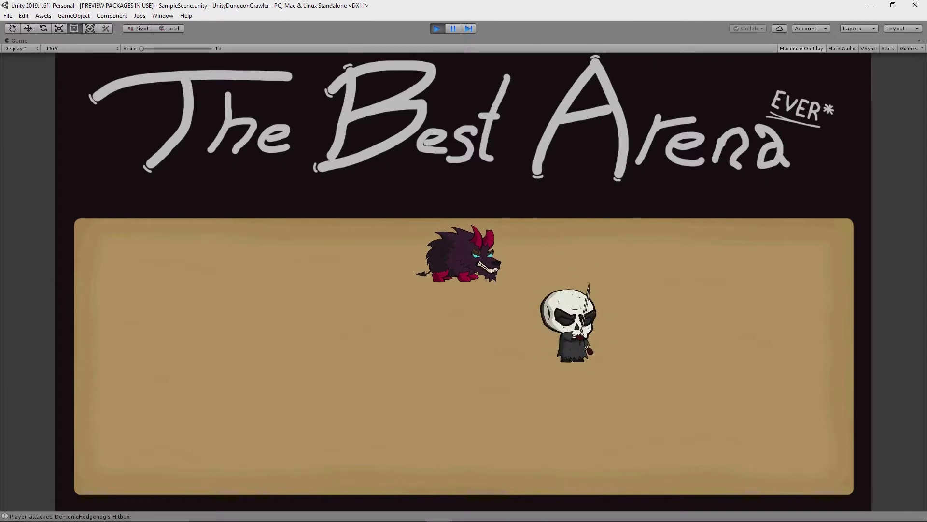
key(Left)
key(Right)
key(Left)
key(Right)
key(Left)
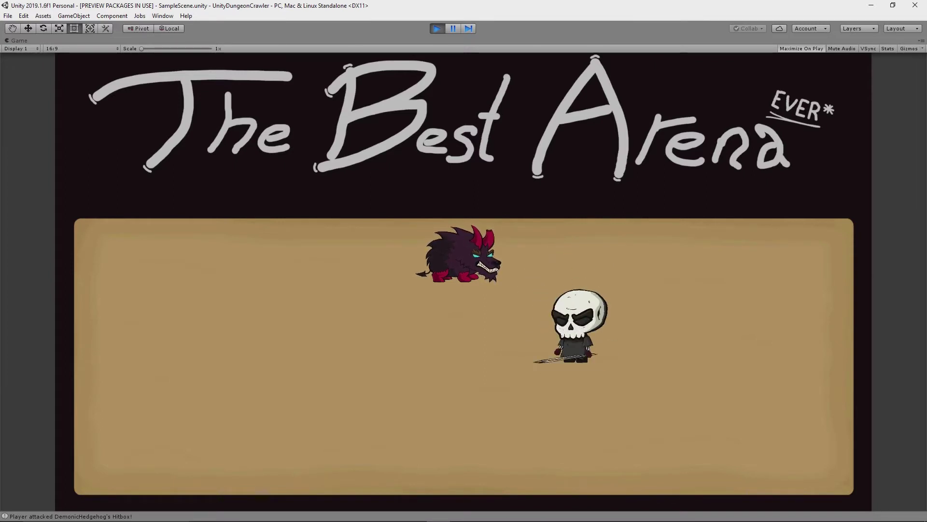
key(Right)
key(Left)
key(Right)
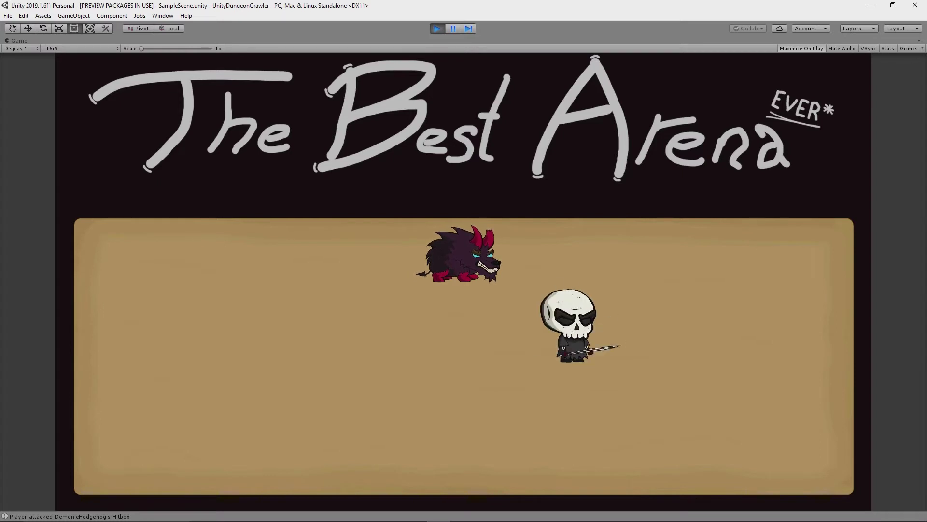
key(Left)
key(Right)
key(Left)
key(Right)
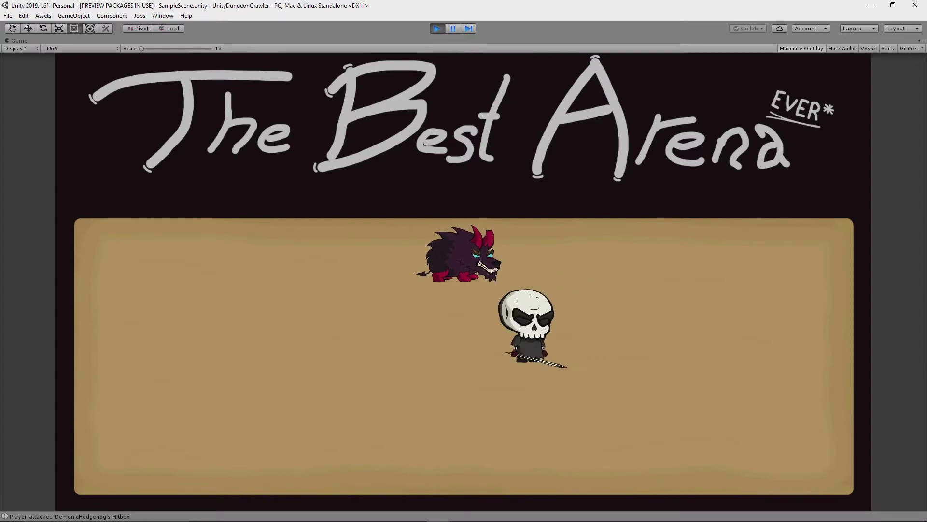
Move the skeleton below the hedgehog and swing the sword repeatedly to test the attack.
key(a)
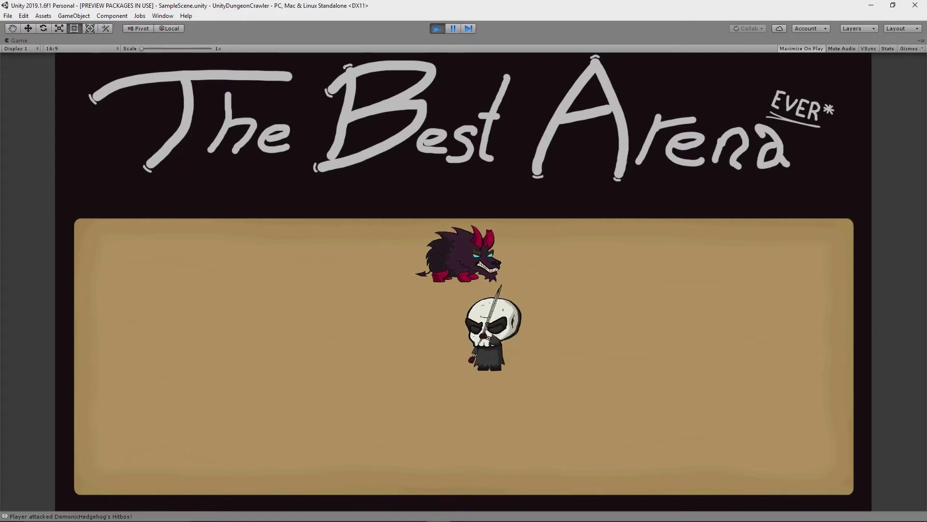
key(space)
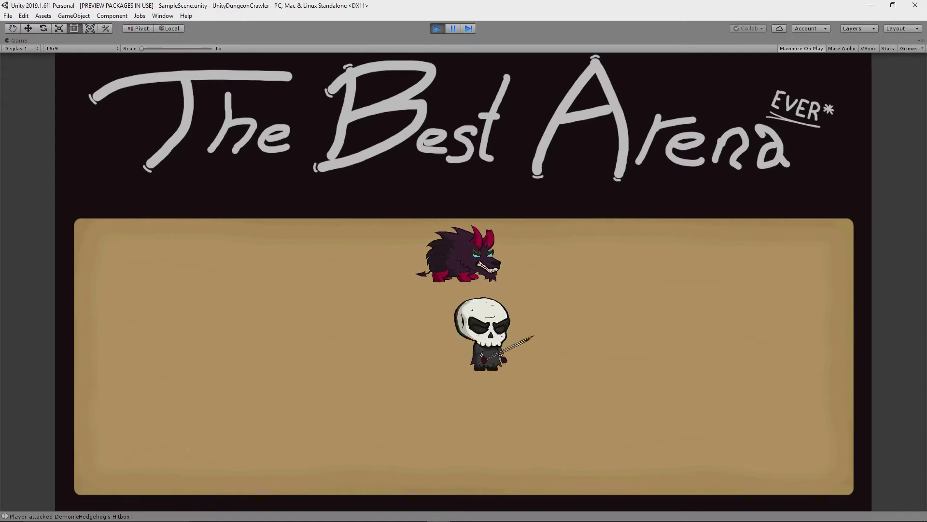
key(a)
key(space)
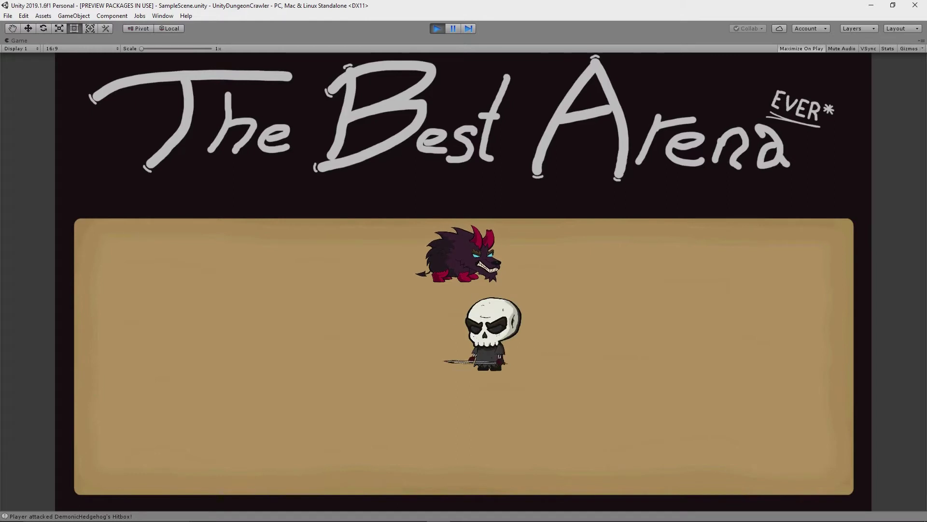
key(space)
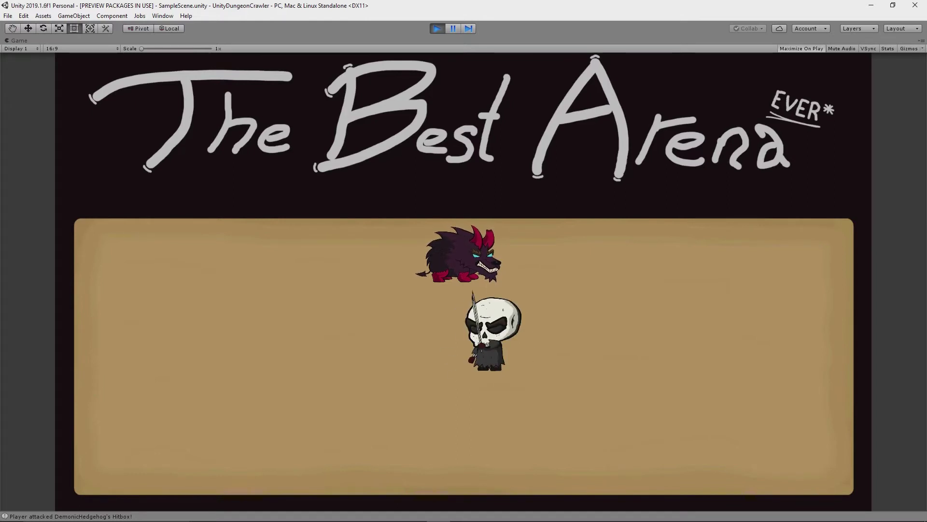
key(space)
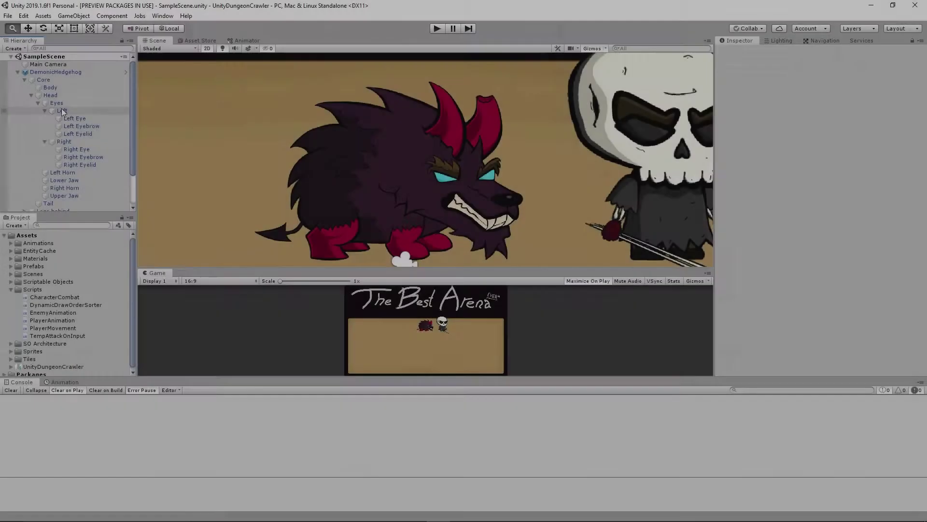
Inspect the Sprite Mask settings on the hedgehog's Left Eye and Right Eye, and examine the Left Eyelid object up close.
click(74, 119)
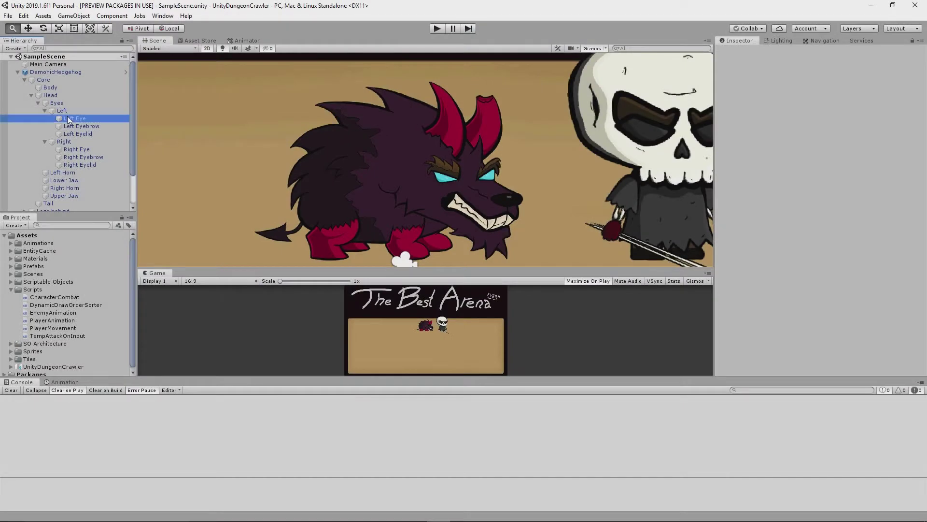
ctrl+click(78, 150)
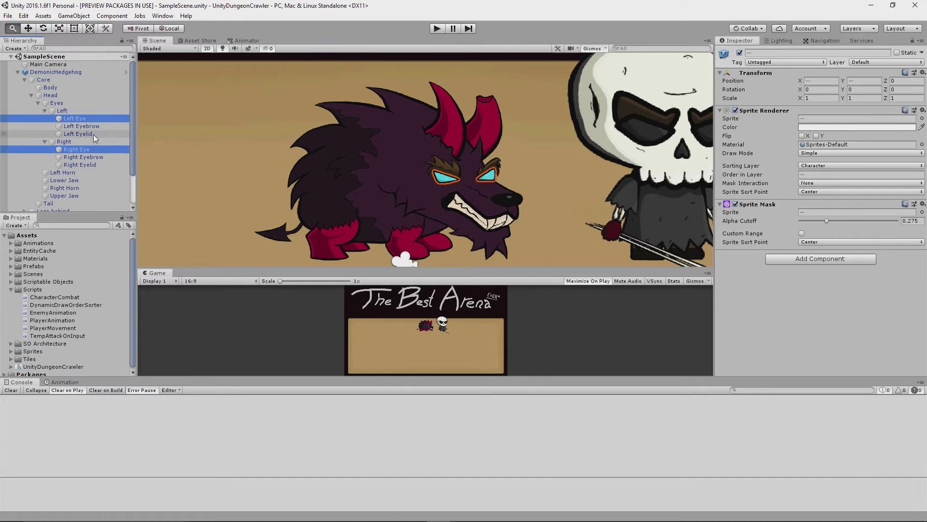
double_click(77, 134)
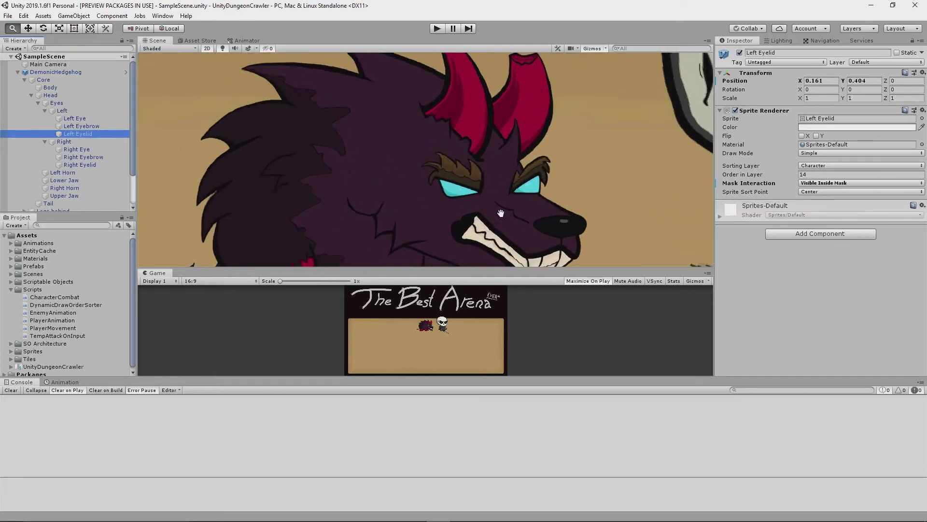
drag(441, 199, 467, 185)
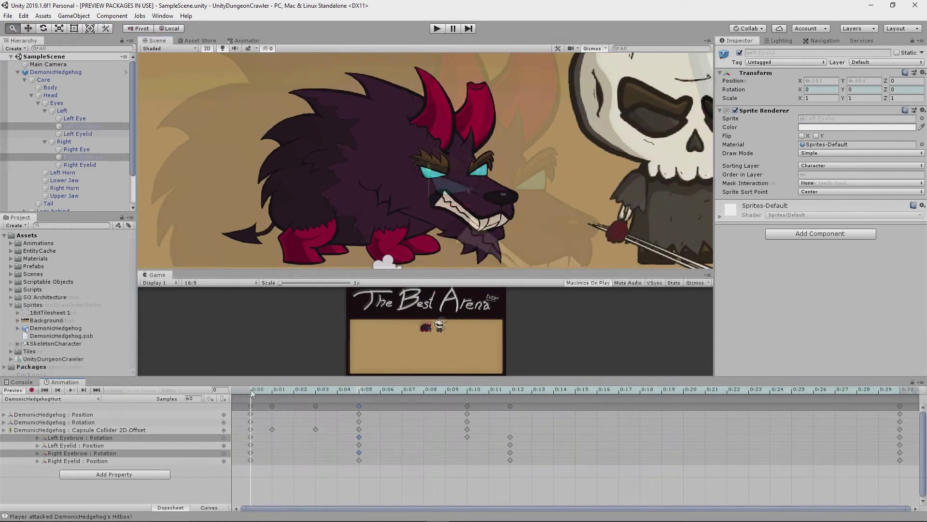
Scrub through the DemonicHedgehogHurt animation from 0:00 to about 0:29 and playtest the skeleton beside the hedgehog.
drag(251, 389, 876, 401)
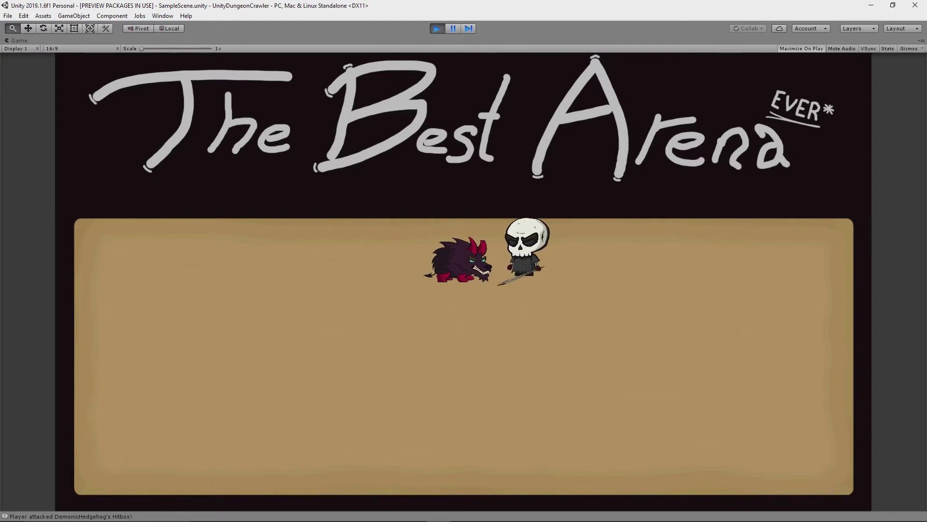
key(a)
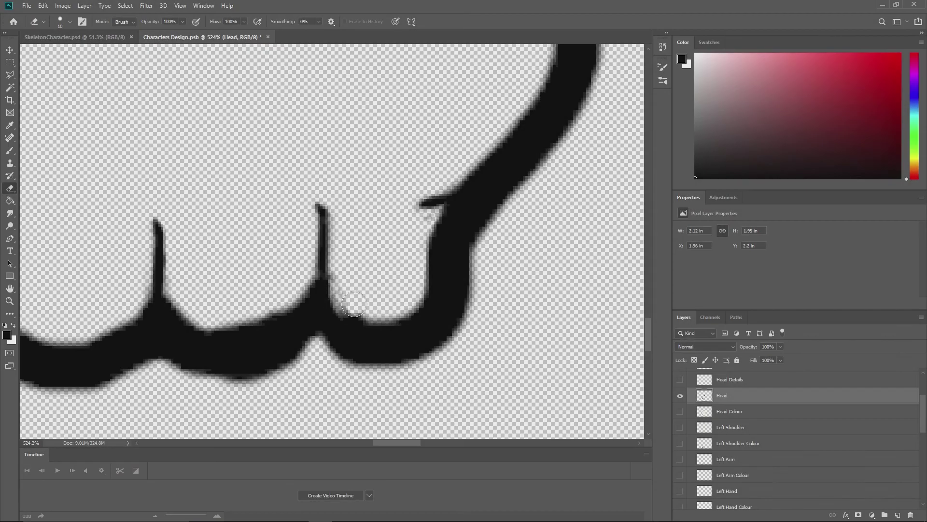
In Photoshop, erase along the inner tooth outlines on the Head layer of Characters Design.psb to make them thinner and smoother.
mouse_move(354, 304)
mouse_down()
mouse_move(368, 314)
mouse_move(269, 304)
mouse_move(270, 272)
mouse_up()
drag(178, 295, 241, 333)
Try thinning the outline at the jaw's right edge, and undo that erasure and the accidental ungrouping.
drag(444, 212, 416, 302)
key(ctrl+shift+g)
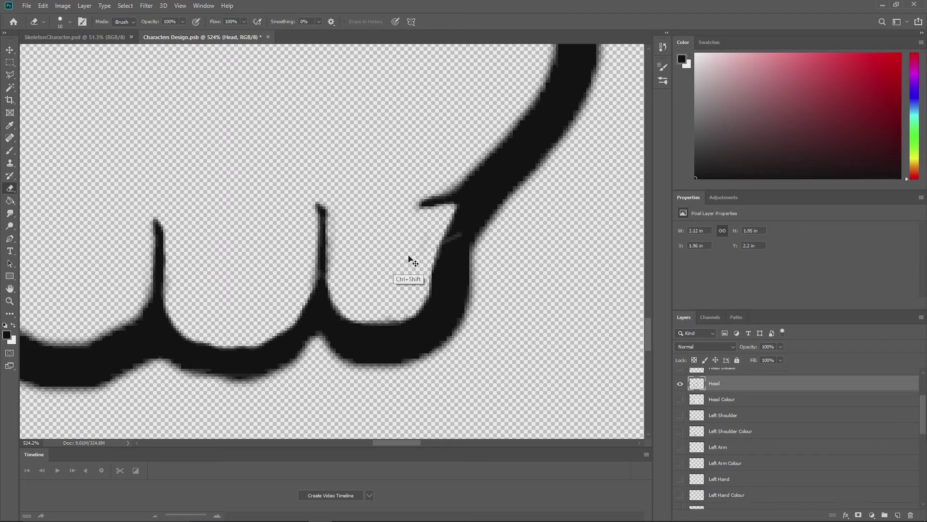
key(b)
key(e)
key(ctrl+z)
key(ctrl+z)
Erase along the curved outlines of the middle and right-hand teeth on the Head layer to thin and even them out.
key(b)
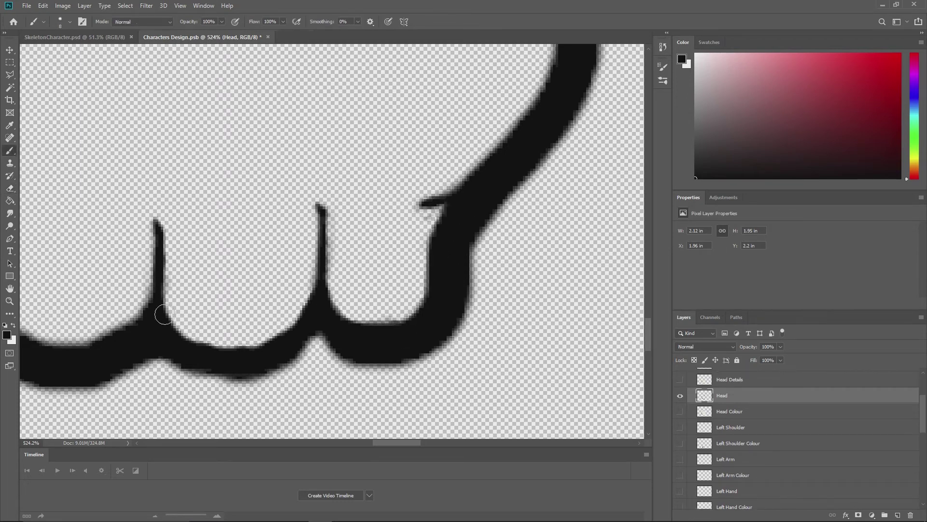
key(e)
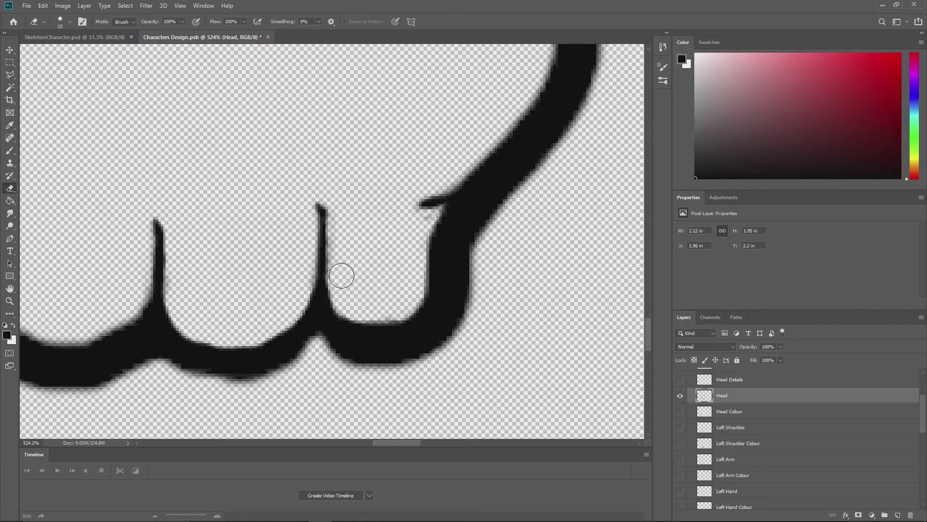
scroll(341, 273, left, 5)
mouse_move(209, 293)
mouse_down()
mouse_move(196, 252)
mouse_move(337, 296)
mouse_move(327, 315)
mouse_up()
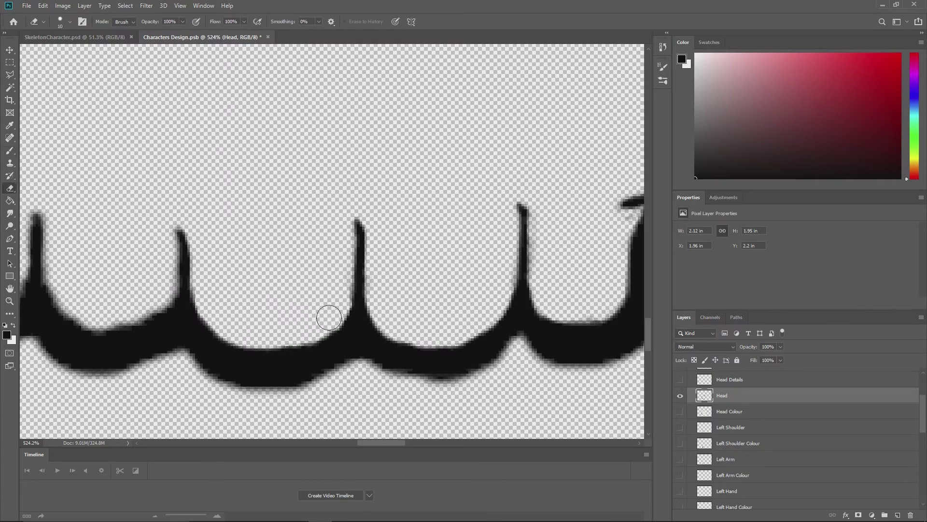
mouse_move(214, 364)
mouse_down()
mouse_move(321, 368)
mouse_move(296, 337)
mouse_move(513, 327)
mouse_move(618, 307)
mouse_up()
key(b)
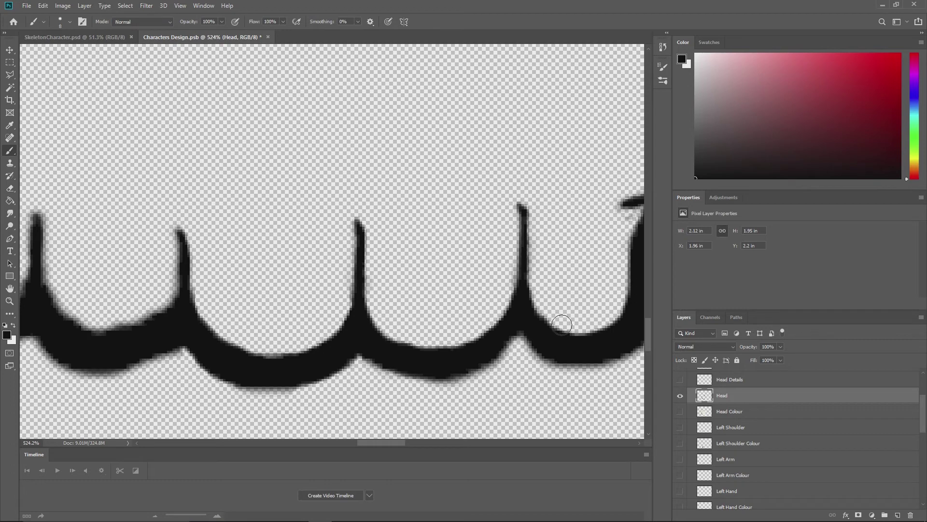
Smooth and thin the curved outlines of the left-hand teeth on the Head layer with the Brush and Eraser.
drag(184, 271, 459, 271)
key(e)
drag(446, 231, 473, 307)
mouse_move(302, 263)
mouse_down()
mouse_move(325, 228)
mouse_move(334, 292)
mouse_up()
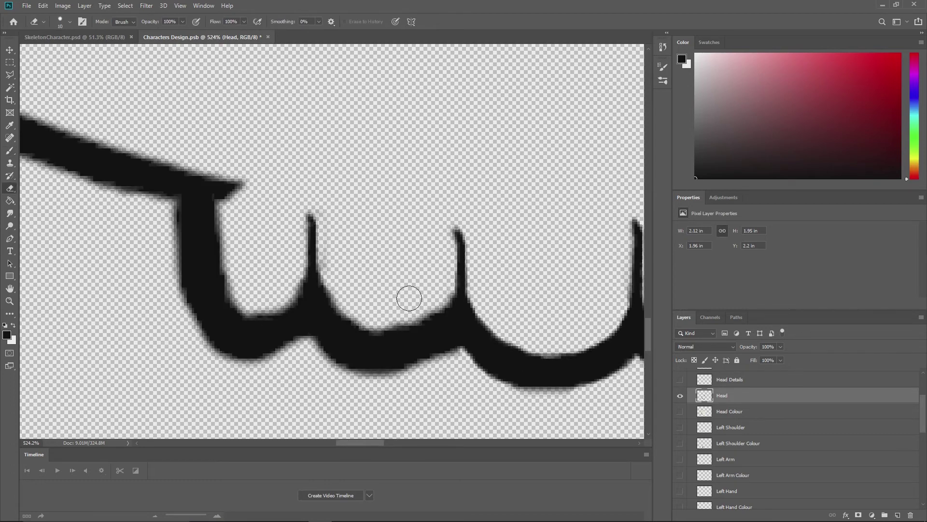
drag(409, 298, 451, 283)
key(b)
mouse_move(328, 345)
mouse_down()
mouse_move(385, 364)
mouse_move(427, 354)
mouse_up()
key(e)
drag(336, 302, 413, 319)
key(ctrl+z)
drag(476, 299, 513, 333)
drag(346, 307, 451, 294)
Thin the thick vertical outline at the jaw's left edge with the Eraser and clean up the underside of the adjoining teeth.
key(b)
key(e)
mouse_move(213, 205)
mouse_down()
mouse_move(231, 201)
mouse_move(277, 271)
mouse_move(296, 269)
mouse_move(219, 289)
mouse_up()
key(ctrl+z)
mouse_move(174, 209)
mouse_down()
mouse_move(193, 309)
mouse_move(184, 314)
mouse_up()
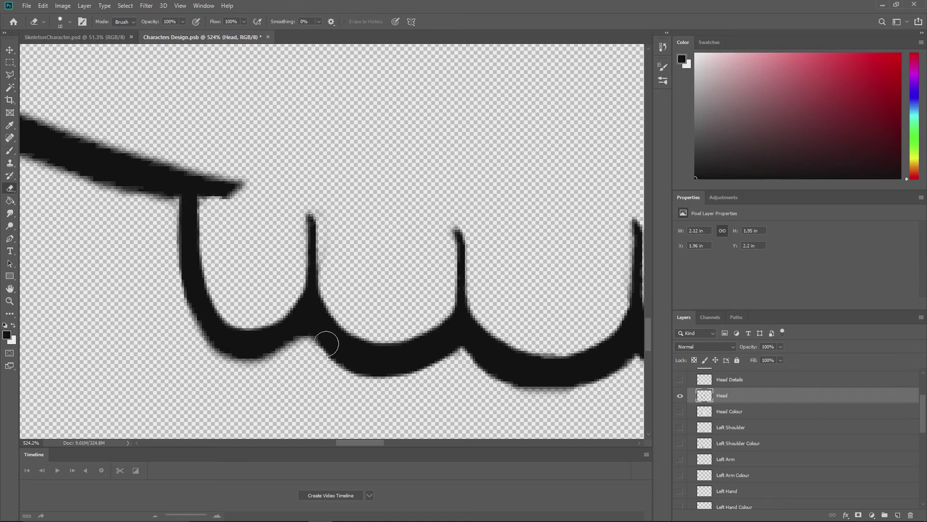
mouse_move(327, 344)
mouse_down()
mouse_move(232, 359)
mouse_move(290, 343)
mouse_up()
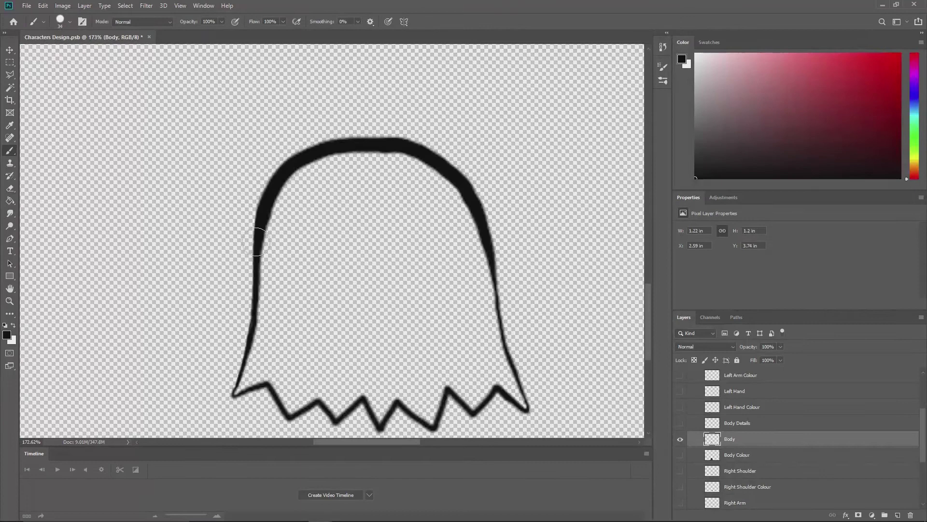
Smooth the left side outline on the Body layer with the Brush and Eraser, up to the shoulder curve.
drag(245, 363, 259, 251)
key(e)
drag(261, 321, 309, 168)
Refine the lower left side and the left half of the body's jagged hem into thin, sharp outlines.
alt+scroll(334, 244, up, 3)
drag(325, 354, 301, 291)
mouse_move(188, 367)
mouse_down()
mouse_move(253, 396)
mouse_move(271, 387)
mouse_move(249, 408)
mouse_up()
key(b)
key(e)
key(b)
key(e)
key(b)
key(e)
drag(186, 381, 216, 370)
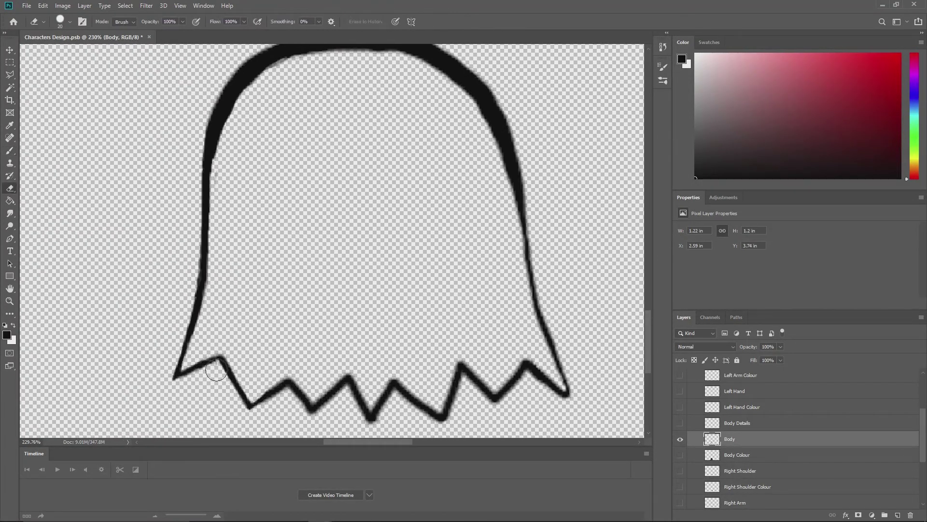
mouse_move(221, 333)
mouse_down()
mouse_move(297, 370)
mouse_move(302, 404)
mouse_move(373, 415)
mouse_up()
Erase along the right half of the body's jagged hem to thin its outline out to the right corner.
key(b)
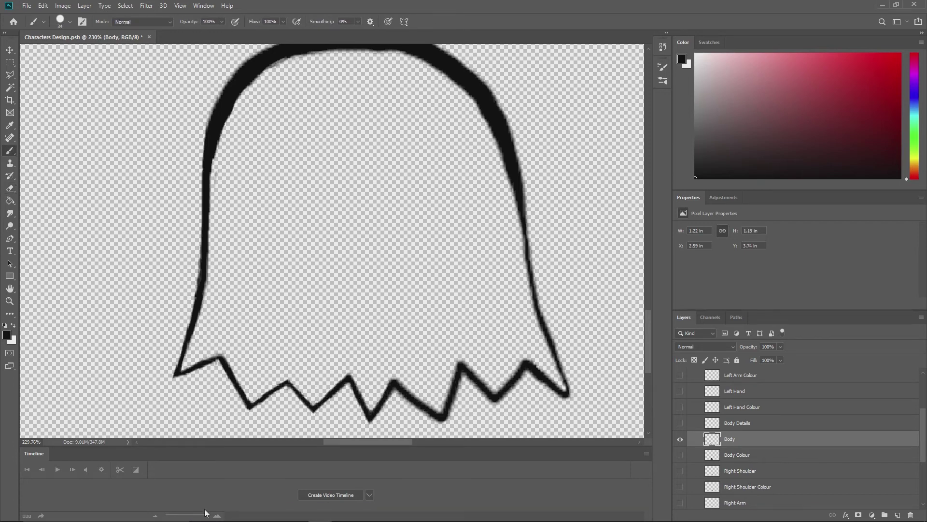
key(e)
mouse_move(394, 382)
mouse_down()
mouse_move(349, 404)
mouse_move(428, 399)
mouse_move(435, 420)
mouse_move(525, 363)
mouse_up()
drag(526, 364, 564, 394)
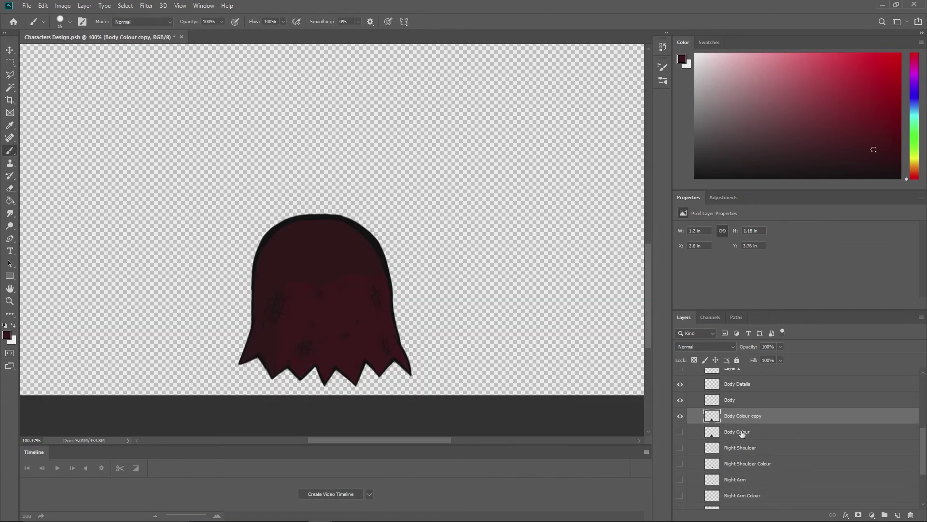
Delete the original Body Colour layer and rename the Body Colour copy layer as Body Colour.
click(742, 433)
key(Delete)
double_click(753, 416)
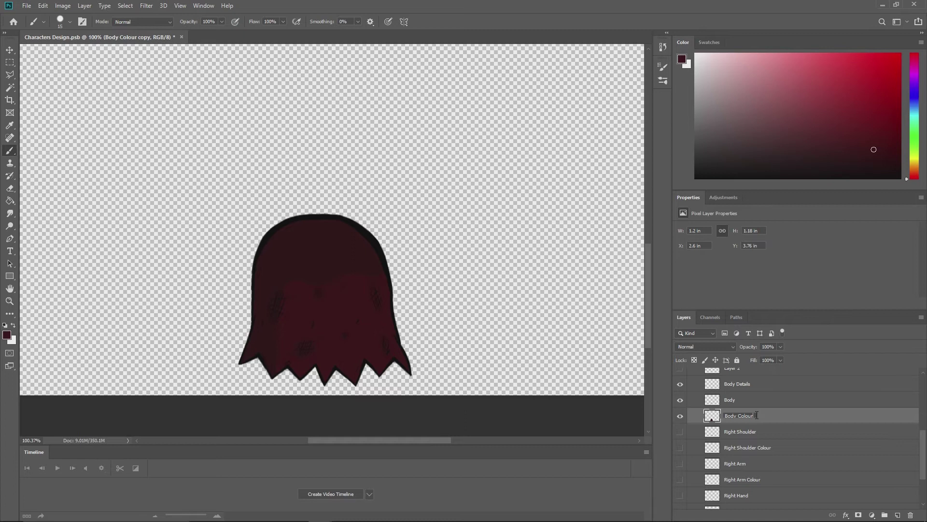
key(Return)
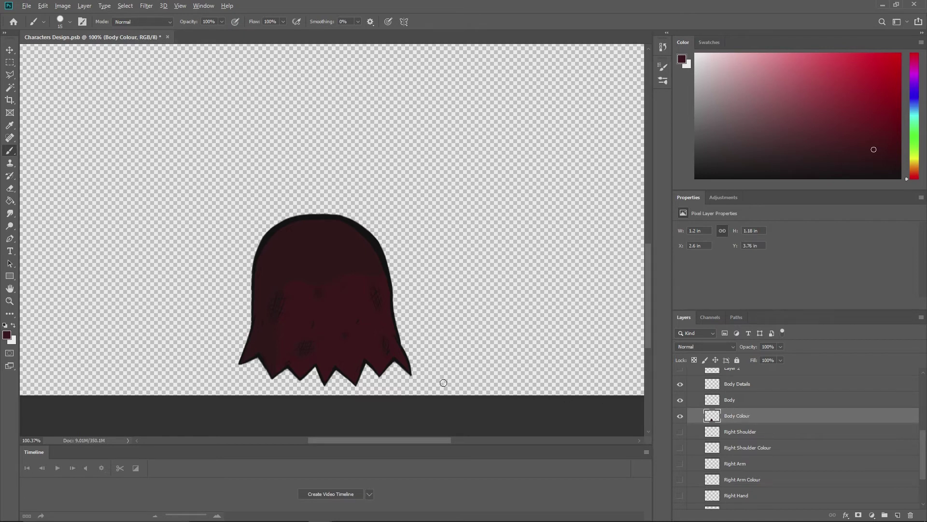
scroll(738, 432, up, 2)
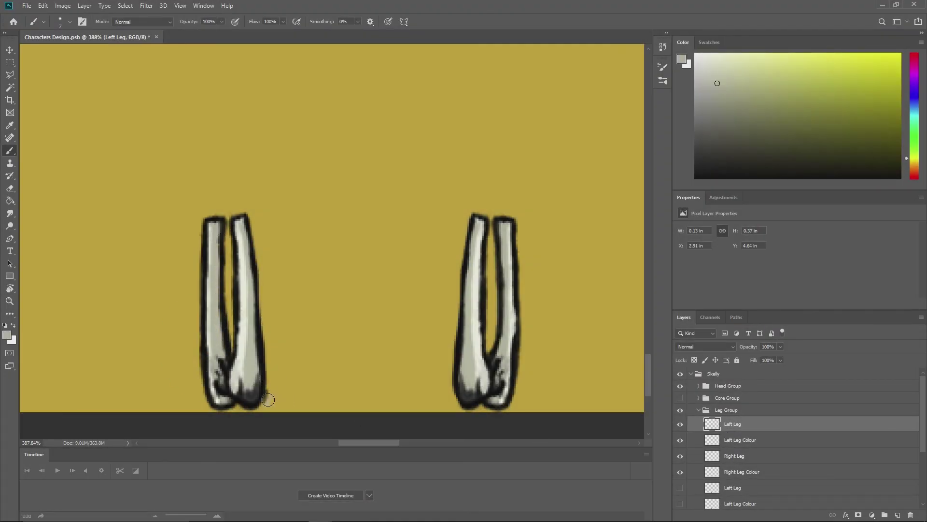
Touch up the leg bones on the Left Leg Colour layer with small dark and light shading strokes in colours sampled from the artwork.
key(e)
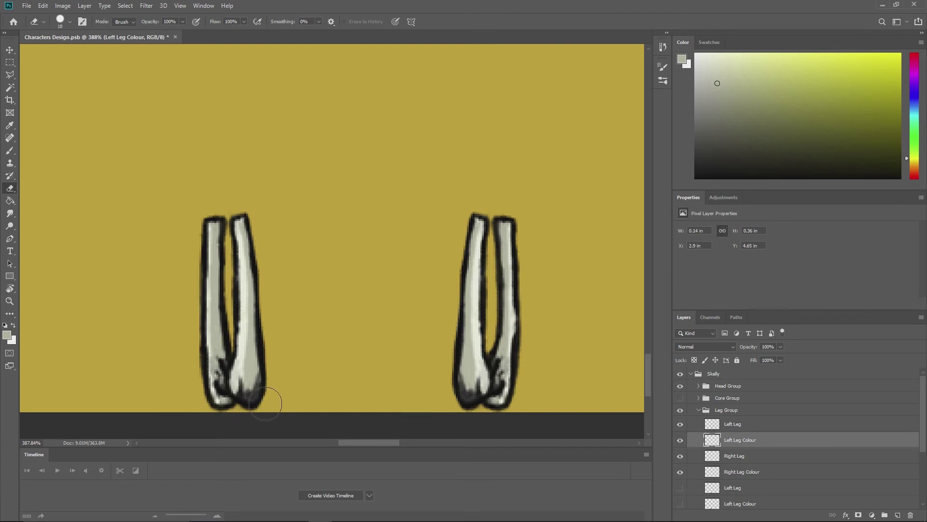
key(b)
click(679, 423)
click(680, 439)
click(680, 439)
click(680, 424)
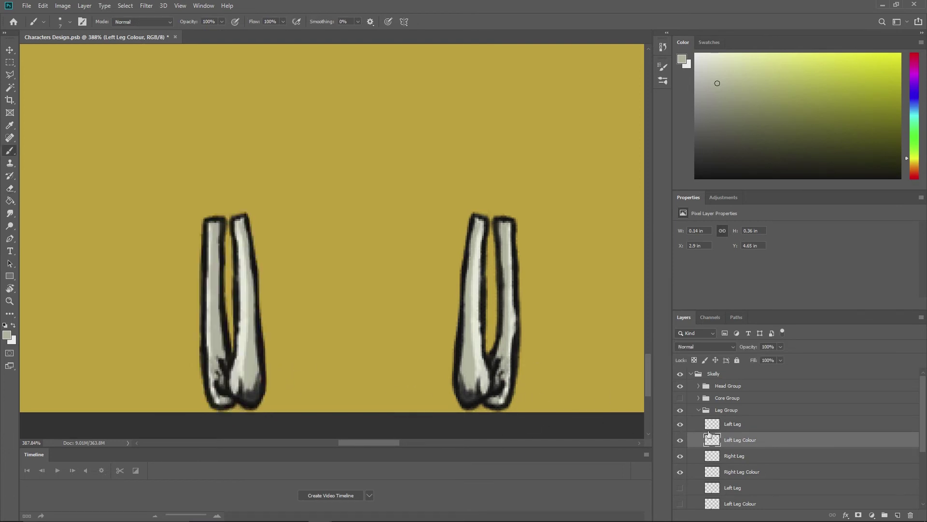
alt+click(245, 399)
alt+click(222, 387)
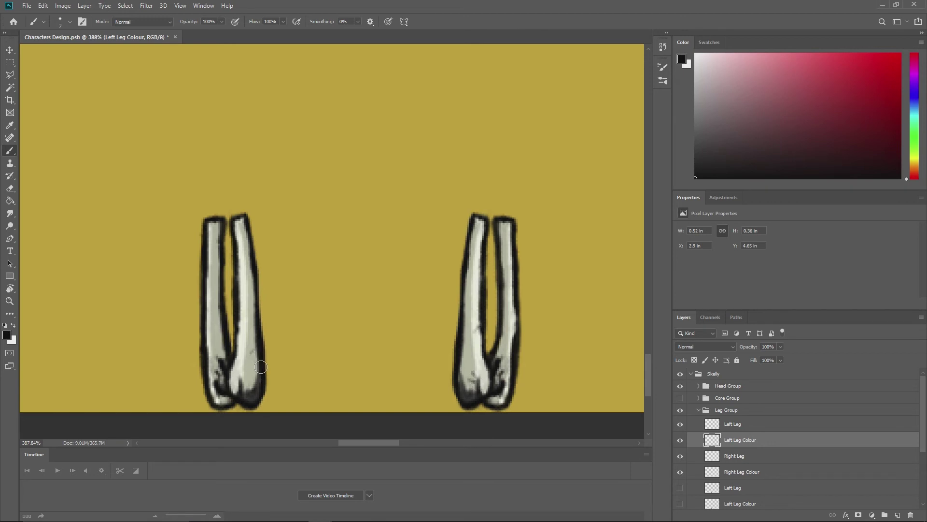
alt+click(216, 344)
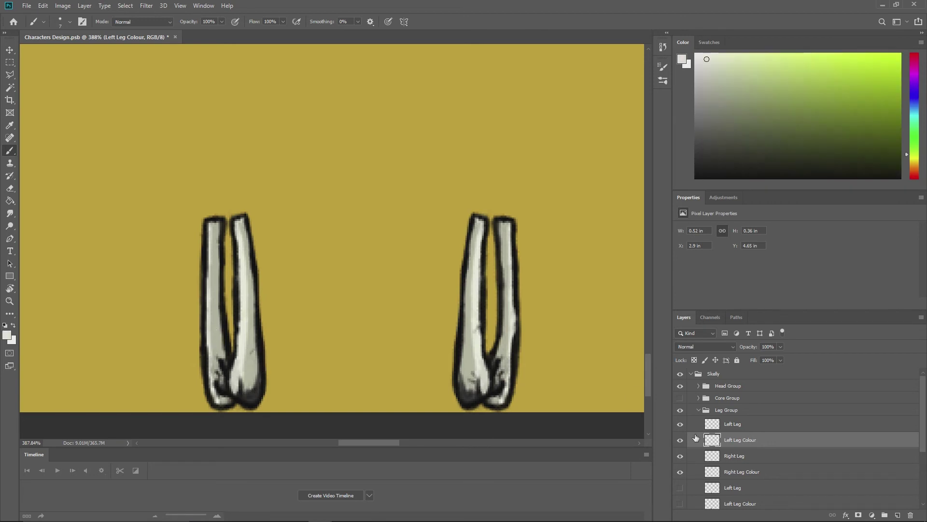
key(alt+bracketright)
key(e)
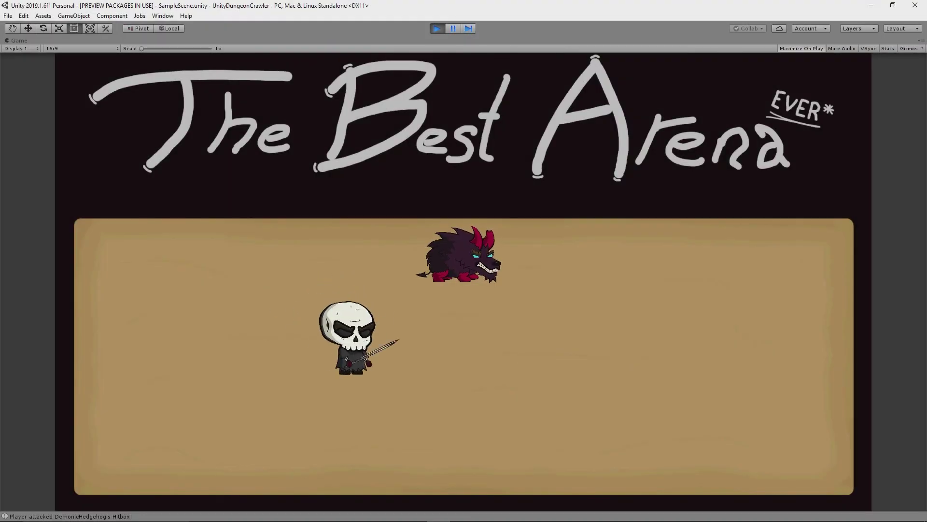
Test combat by moving the skeleton past the hedgehog to its right side and up, swinging the sword three times.
key(d)
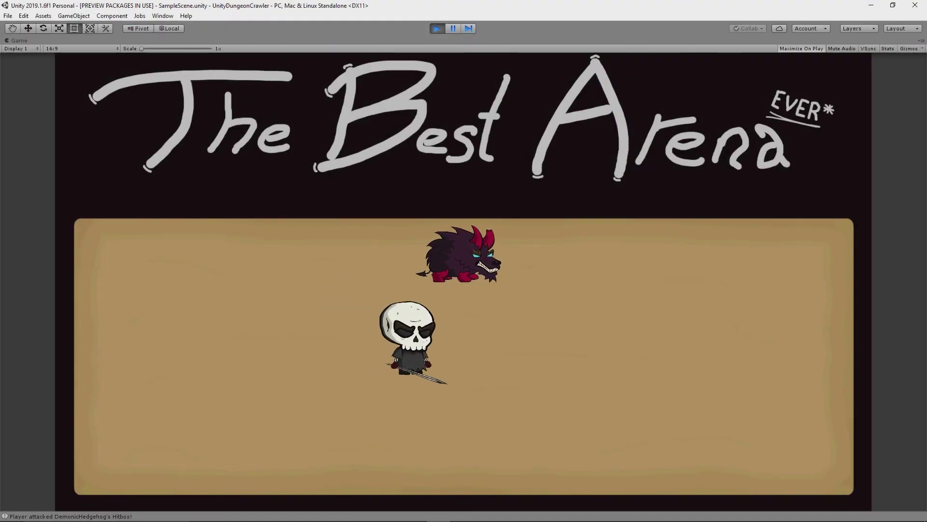
key(a)
key(w)
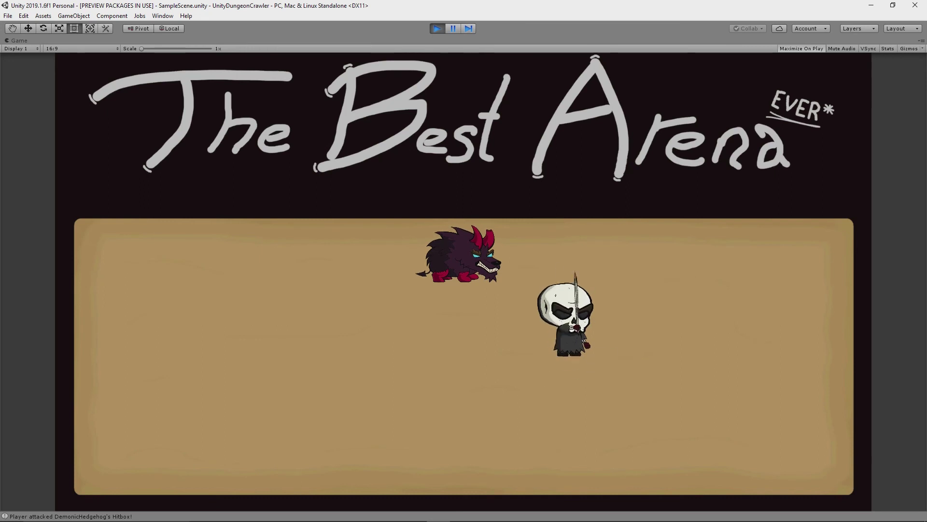
key(space)
key(space)
key(space)
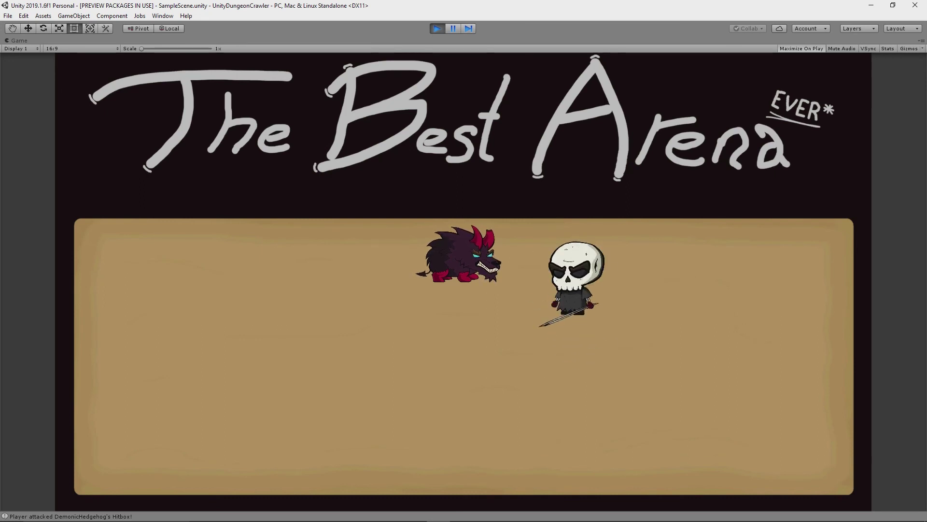
Test movement and attacks together by walking the skeleton around to the right of the hedgehog, then downward, with repeated sword swings.
key(d)
key(a)
key(d)
key(s)
key(a)
key(s)
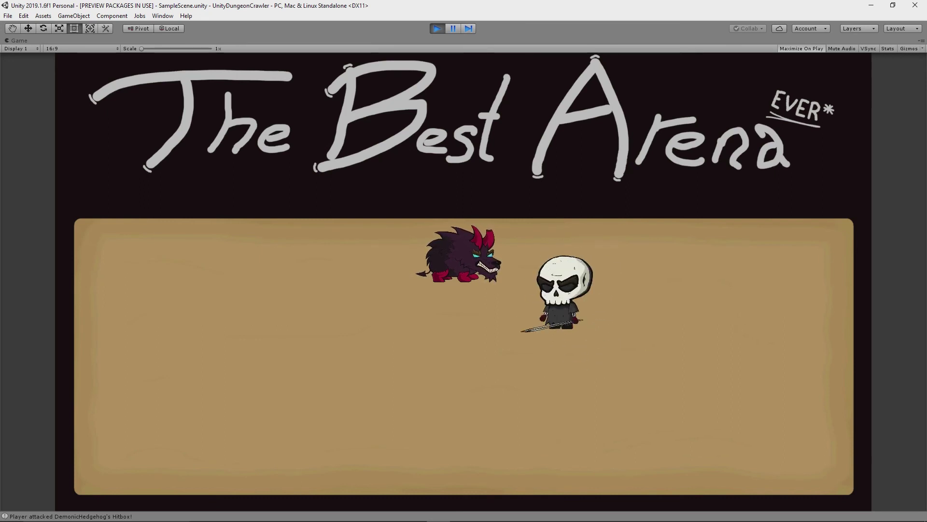
key(space)
key(space)
key(s)
key(d)
key(space)
key(space)
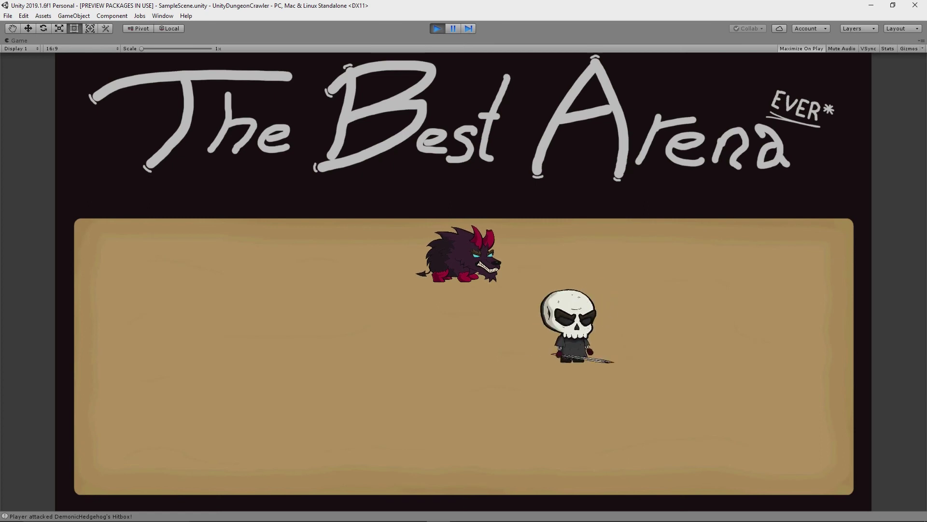
Test quick left and right turns with sword swings in between, then walk the skeleton to just below the hedgehog.
key(a)
key(d)
key(a)
key(d)
key(space)
key(a)
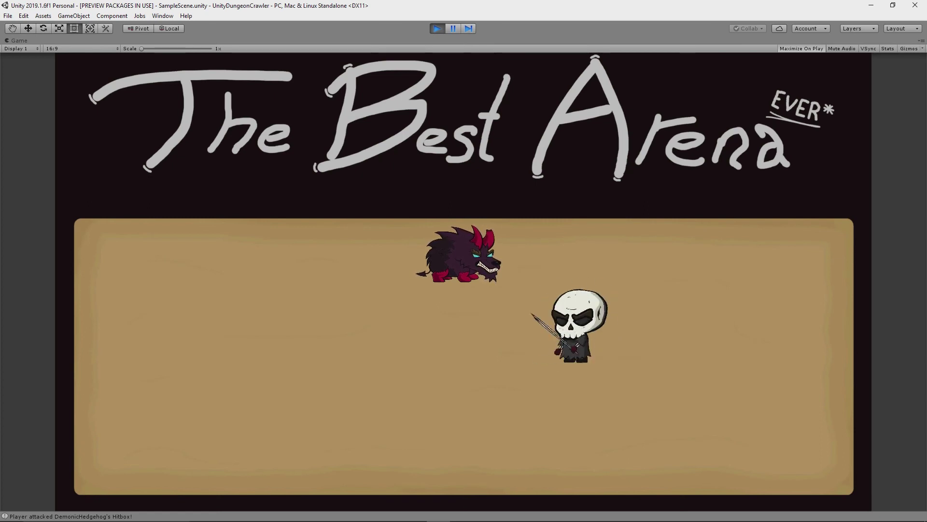
key(d)
key(a)
key(space)
key(d)
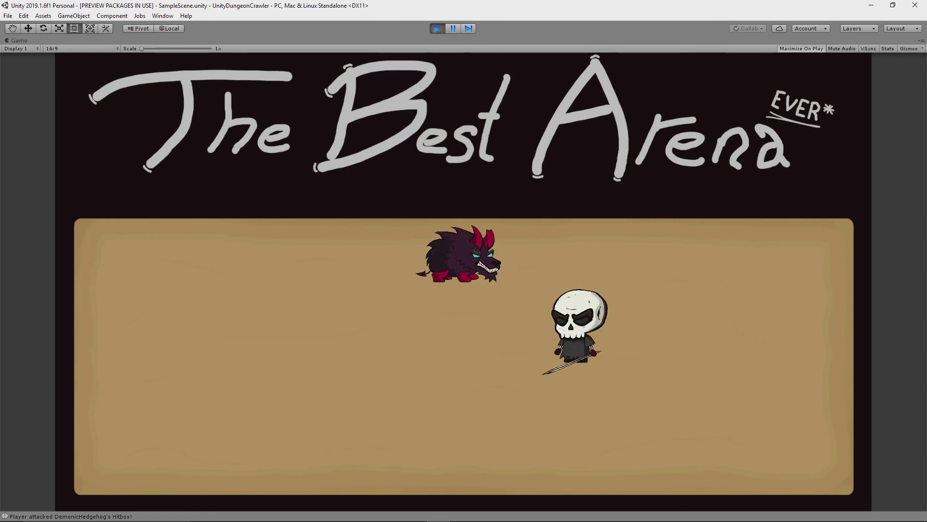
key(a)
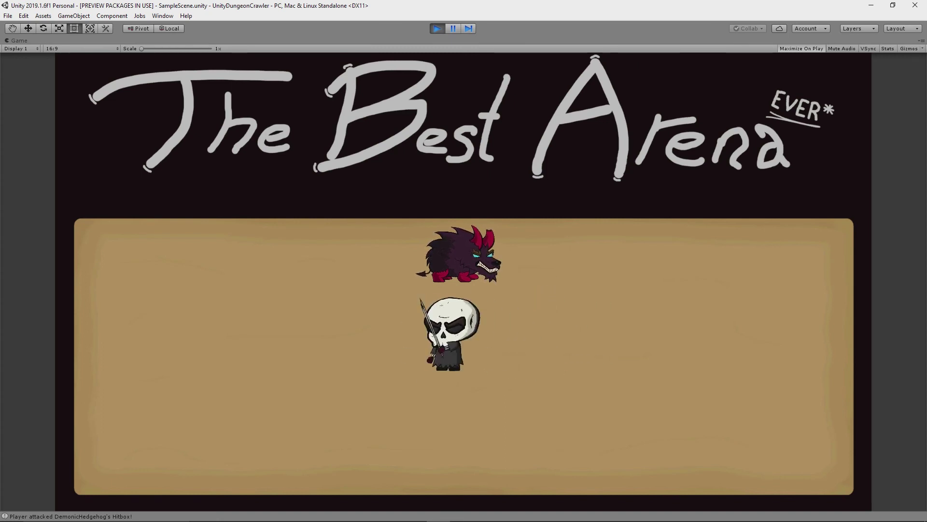
Check the skeleton's turning animation below the hedgehog by alternating its direction between left and right, ending with a short move right.
key(Right)
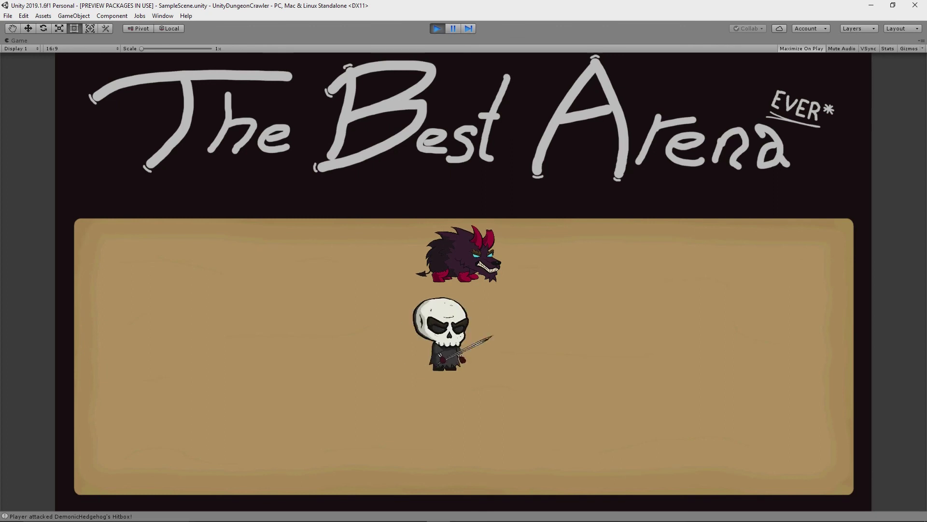
key(Left)
key(Right)
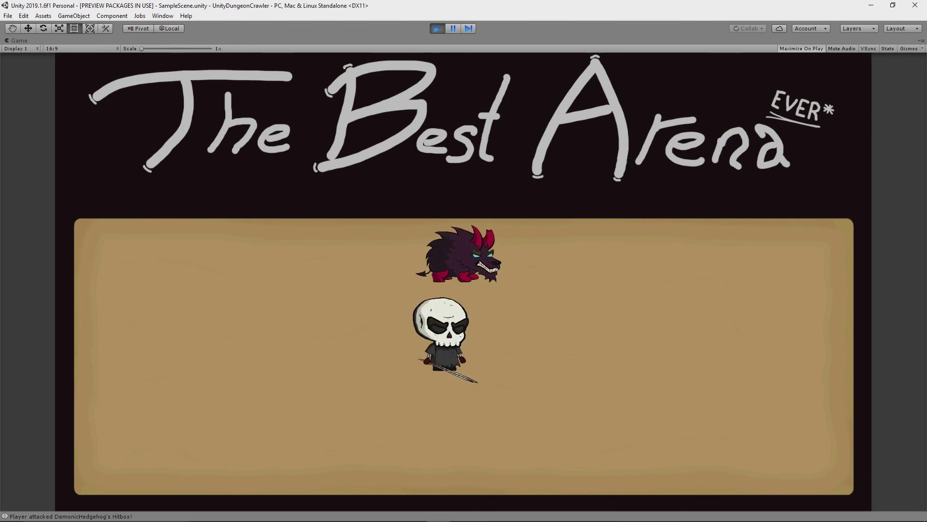
key(d)
key(a)
key(d)
key(a)
key(d)
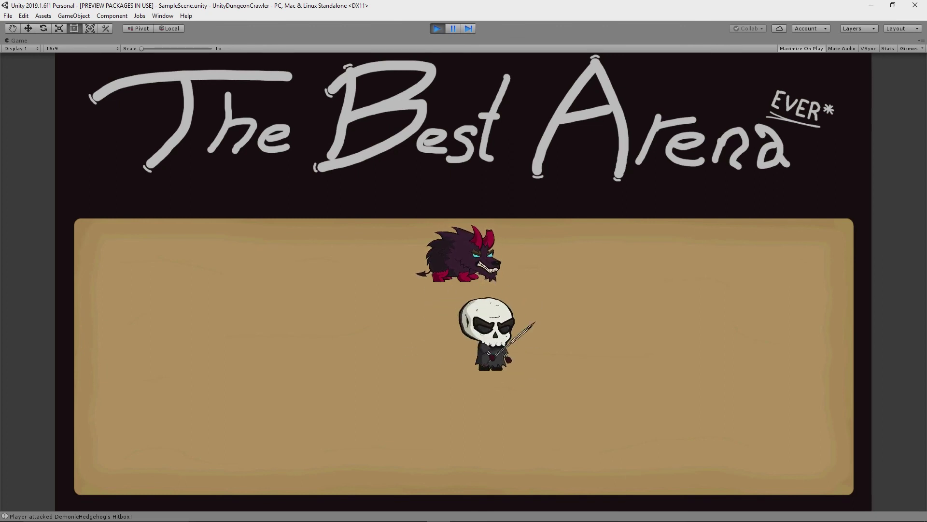